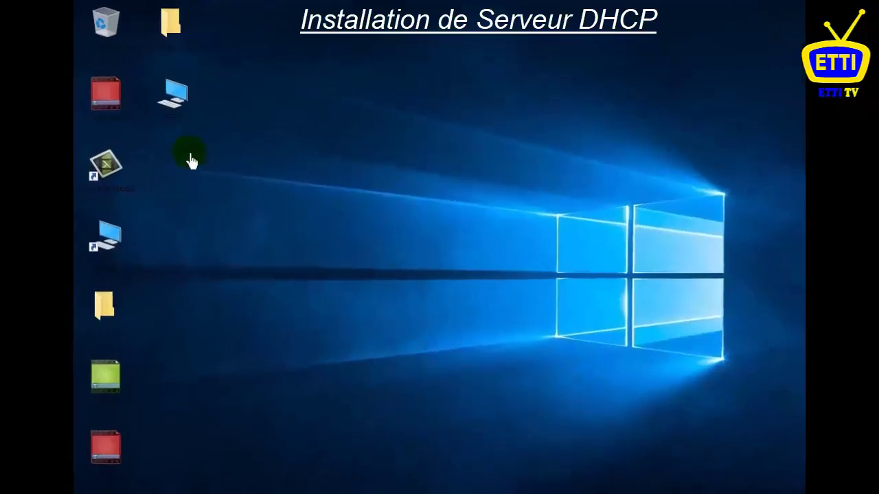
Check the Windows edition and computer name in the system information of Ce PC, and close it.
left_click(217, 89)
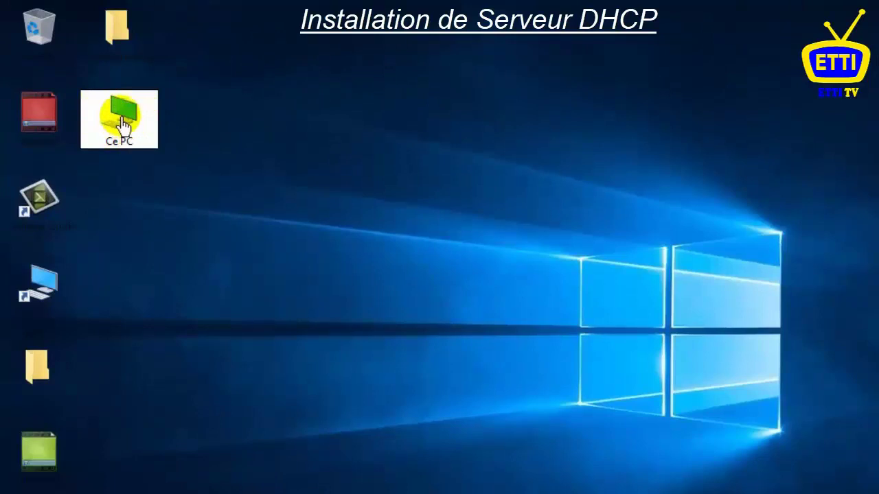
right_click(122, 125)
left_click(181, 317)
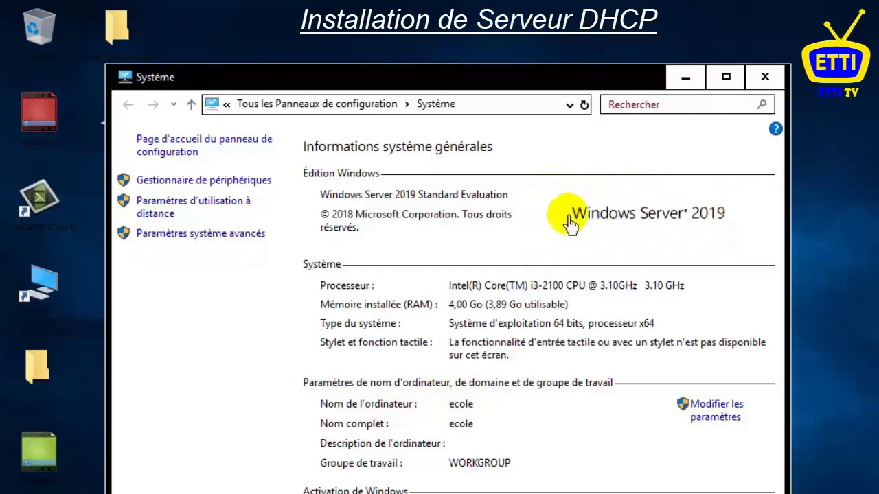
left_click(760, 76)
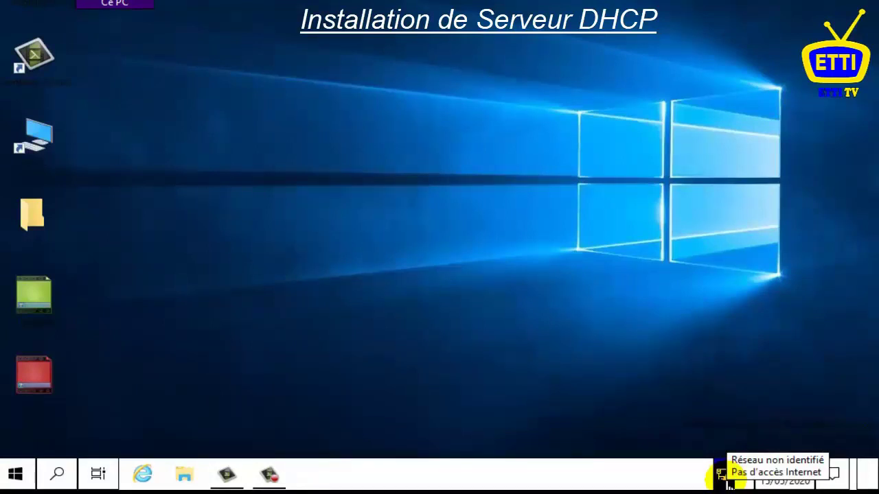
Open the list of network connections through the Ethernet settings and the Centre Réseau et partage.
left_click(728, 483)
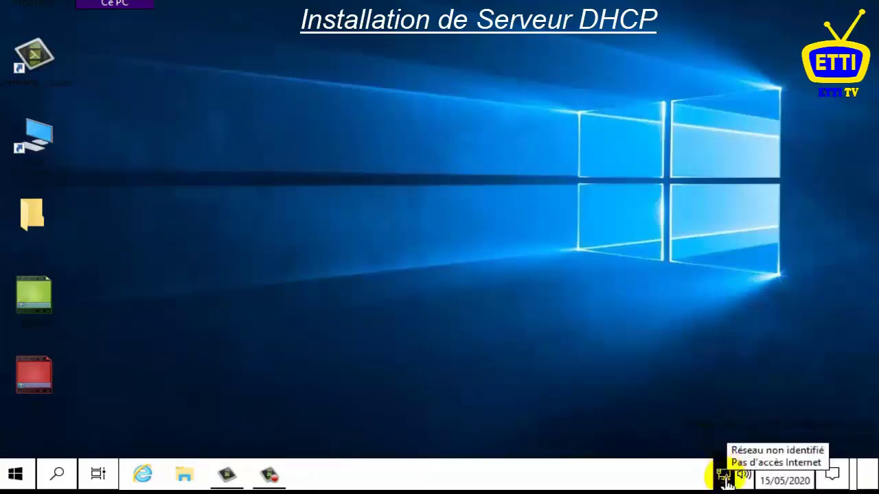
left_click(728, 483)
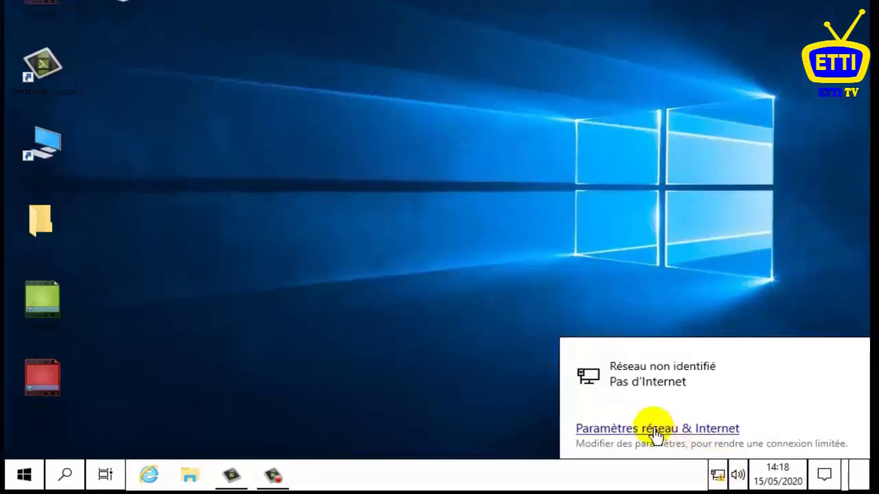
left_click(654, 429)
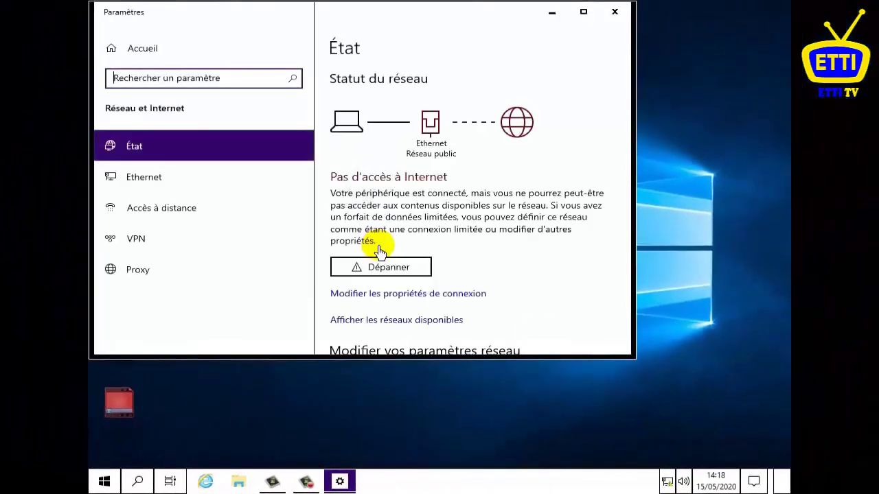
left_click(147, 182)
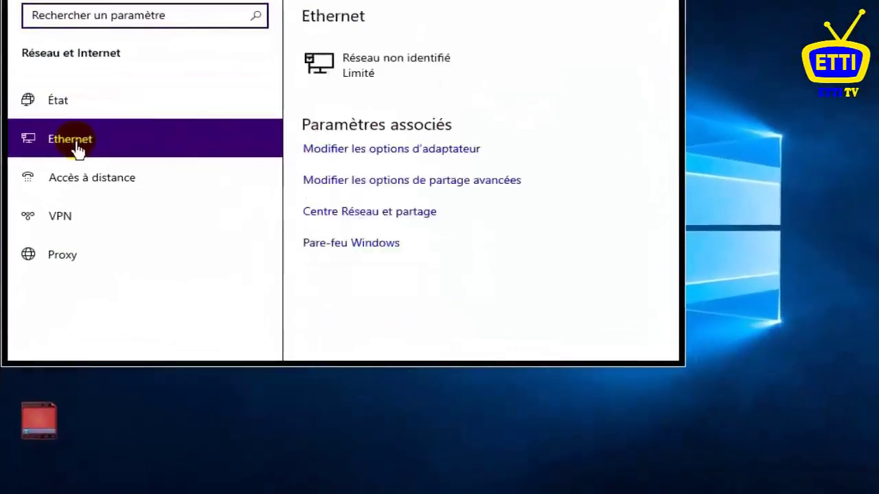
left_click(366, 215)
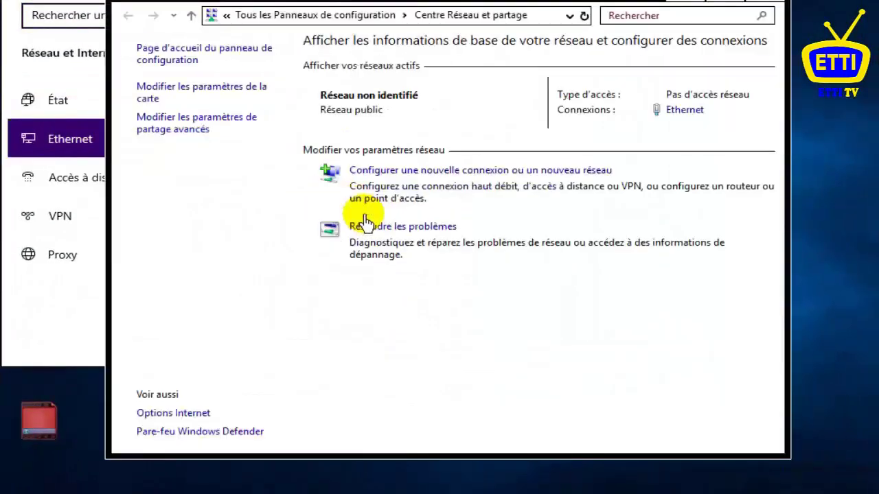
left_click(170, 94)
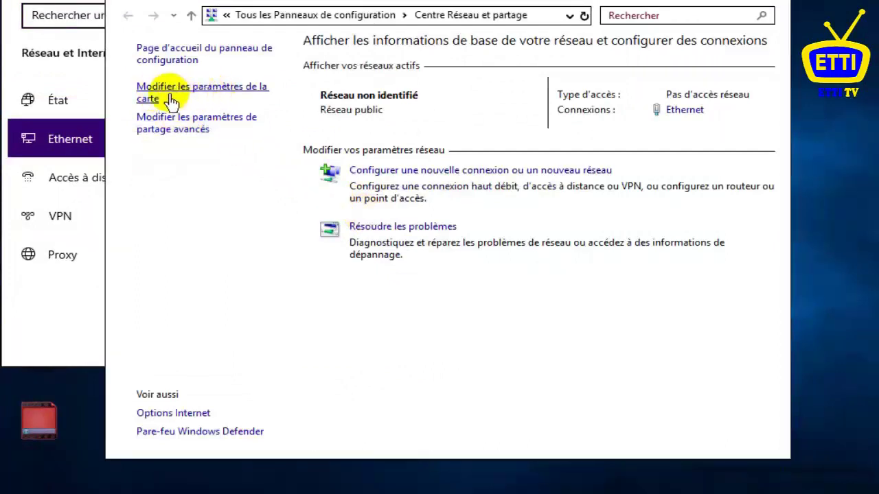
Check the Ethernet adapter's static IPv4 address and subnet mask, and close all the network windows.
left_click(237, 107)
right_click(242, 114)
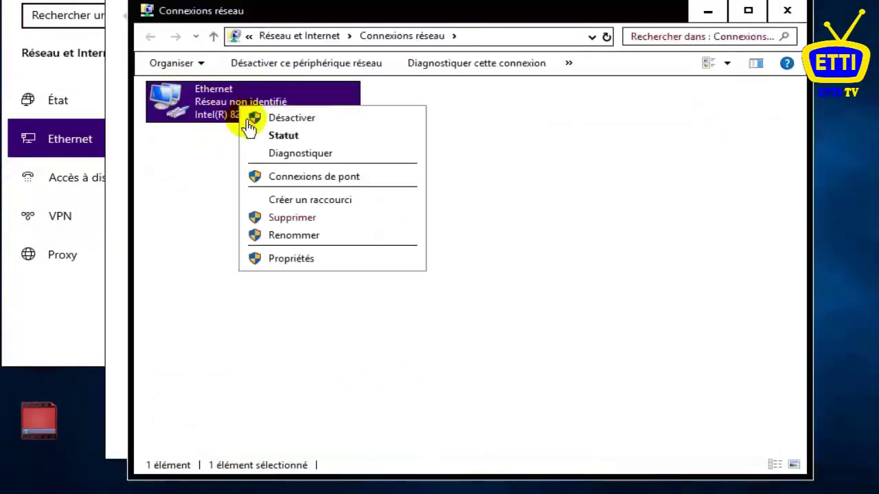
left_click(314, 264)
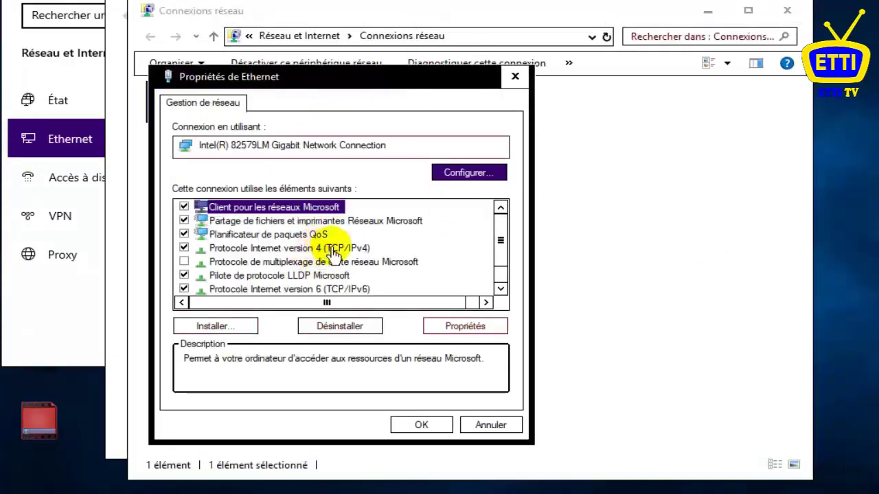
double_click(358, 251)
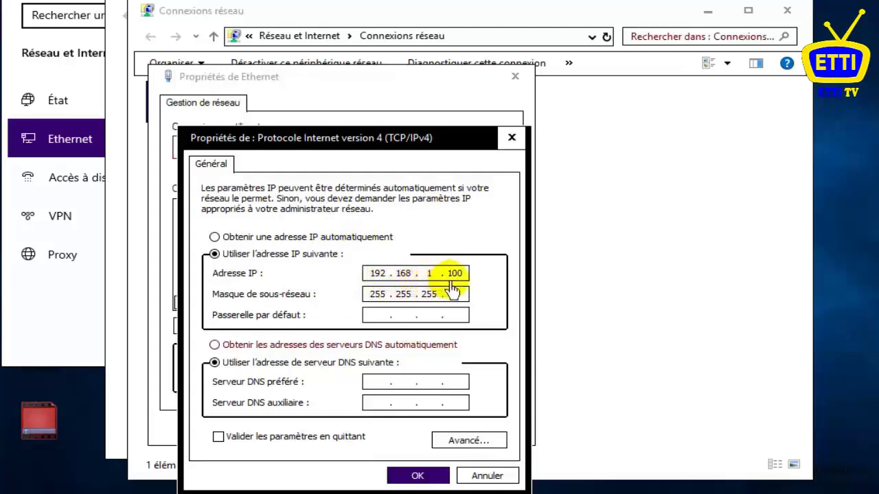
left_click(417, 477)
left_click(435, 423)
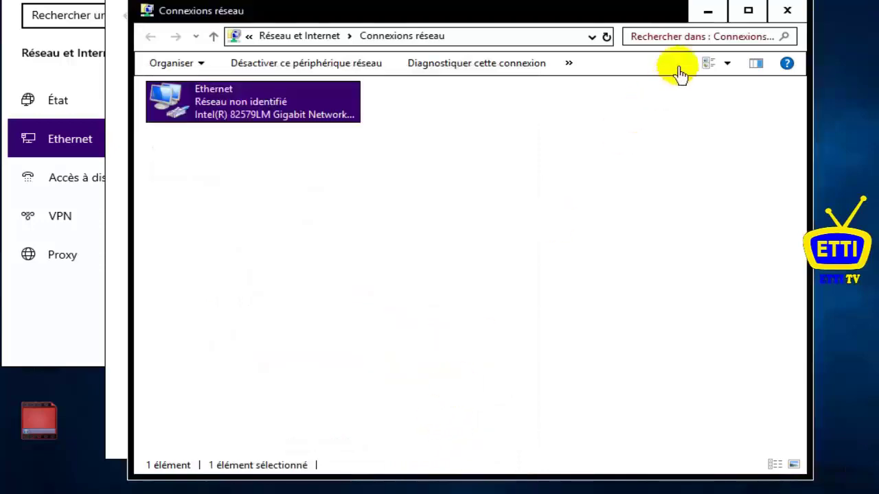
left_click(787, 10)
left_click(774, 2)
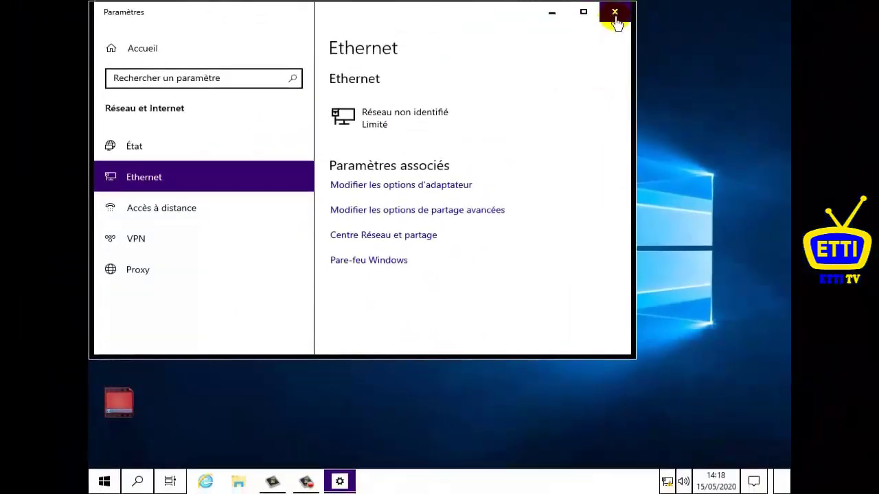
left_click(615, 14)
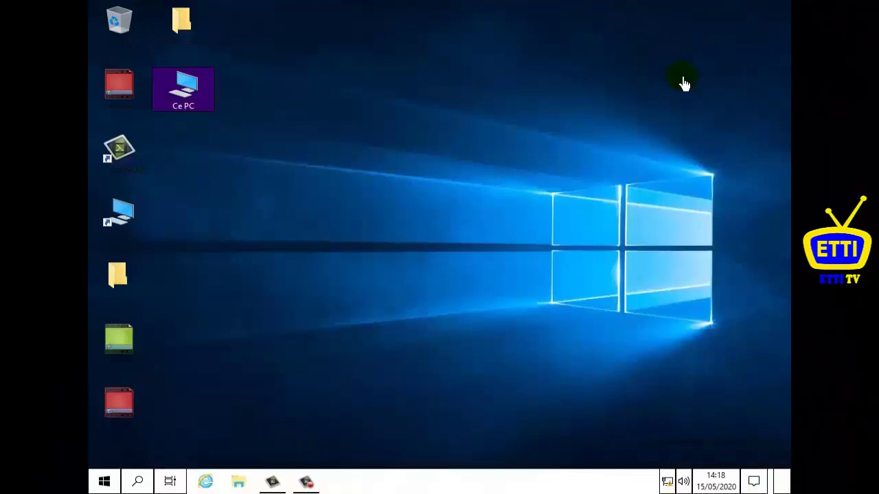
Open Server Manager and begin adding roles with a role-based installation on the pool server ecole.
left_click(105, 482)
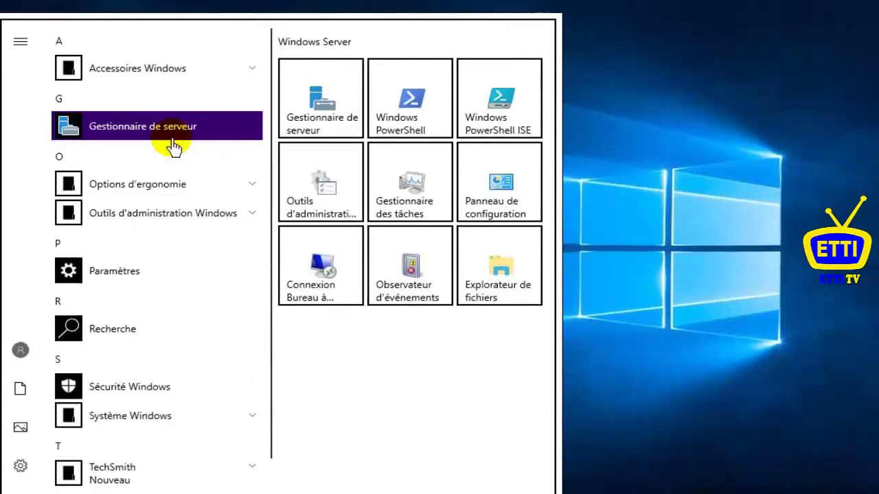
left_click(173, 131)
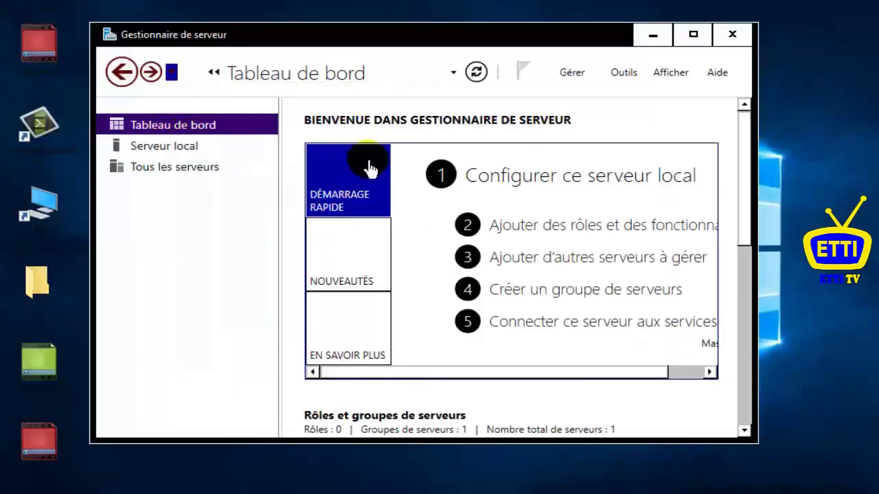
left_click(576, 74)
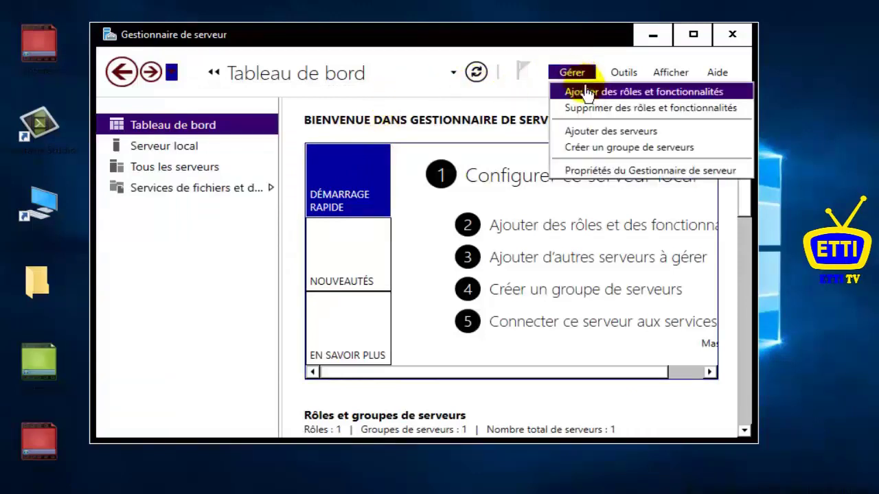
left_click(642, 97)
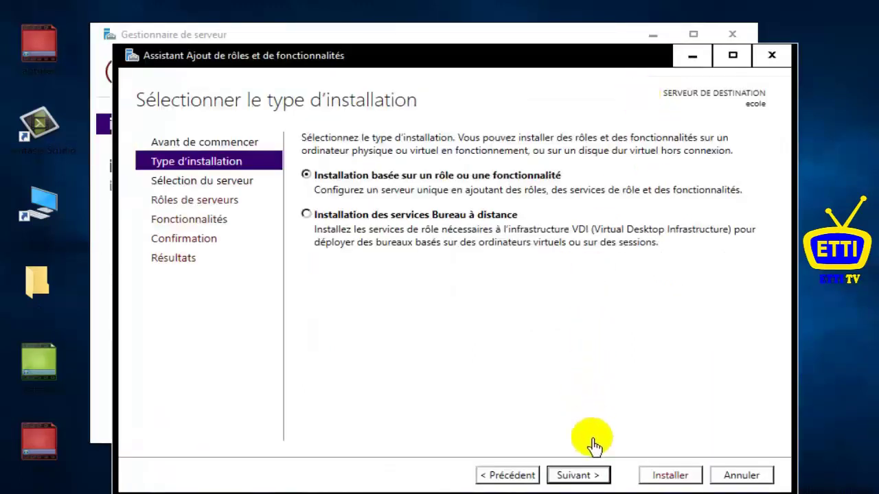
left_click(574, 477)
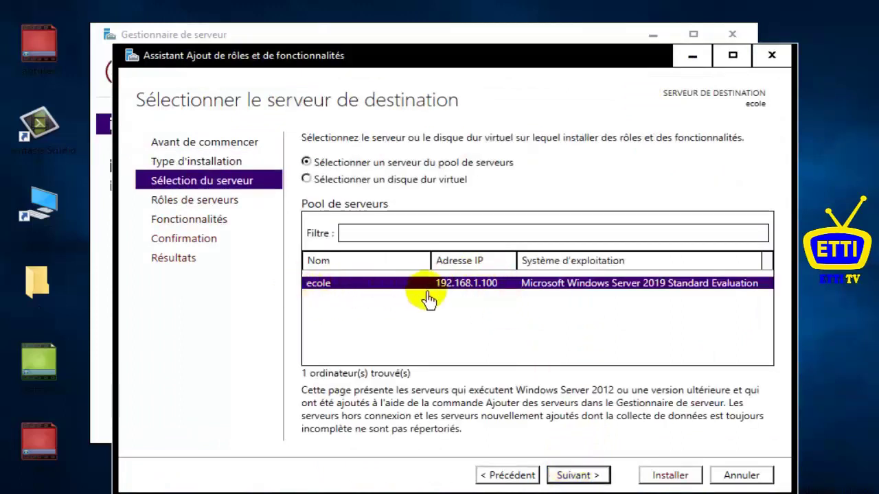
left_click(578, 477)
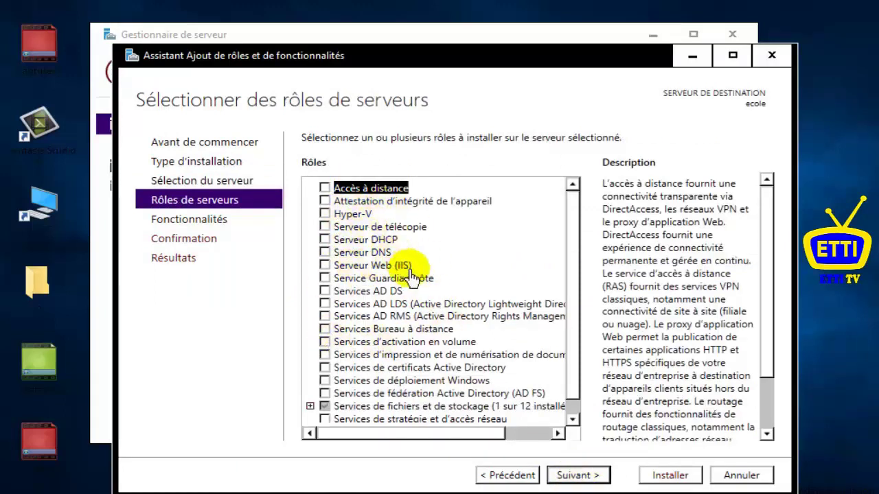
Install the Serveur DHCP role with its required management tools and no extra features, and close the wizard.
left_click(325, 241)
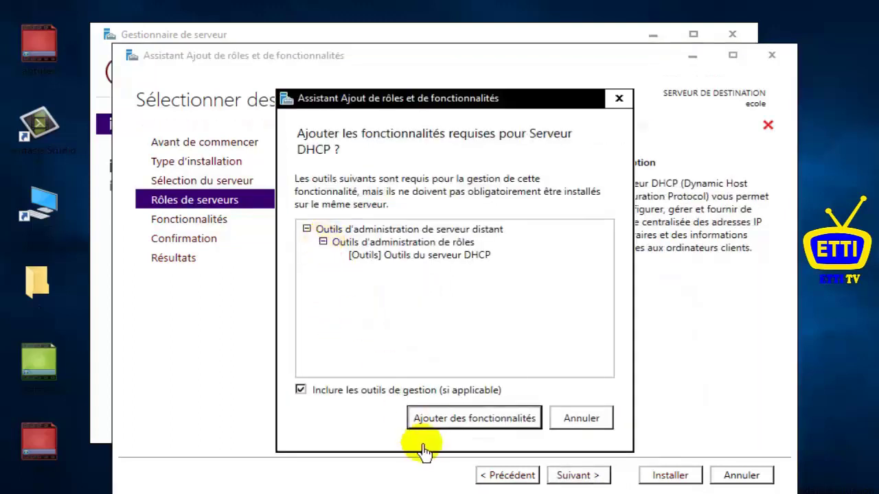
left_click(458, 422)
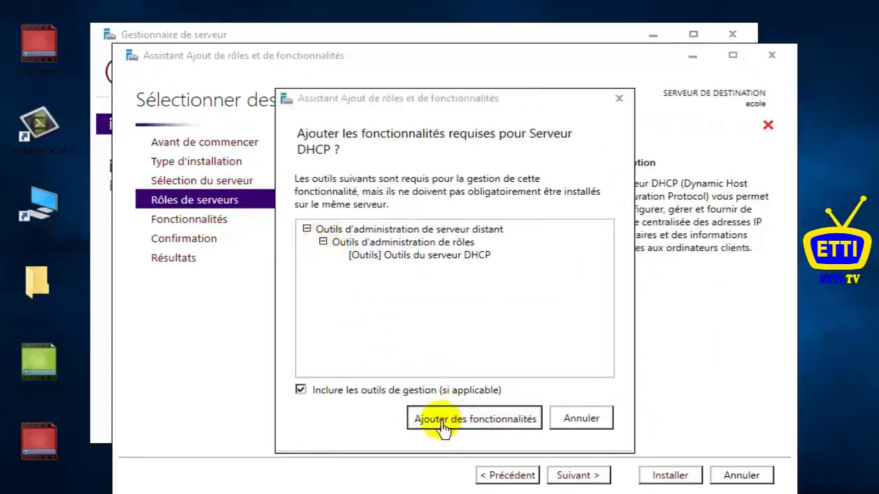
left_click(575, 477)
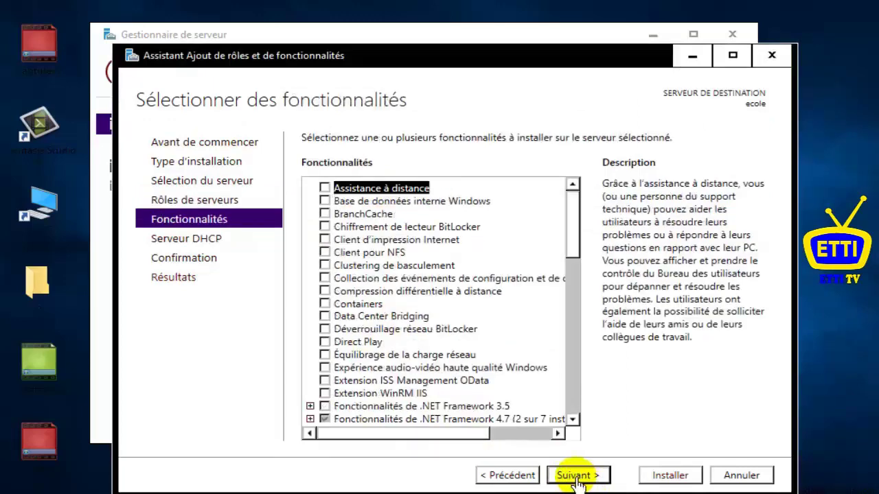
left_click(575, 476)
left_click(575, 476)
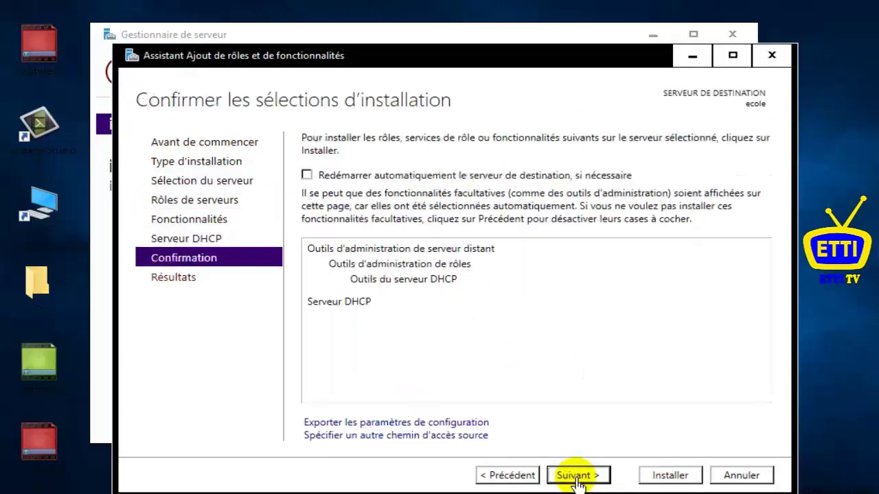
left_click(661, 480)
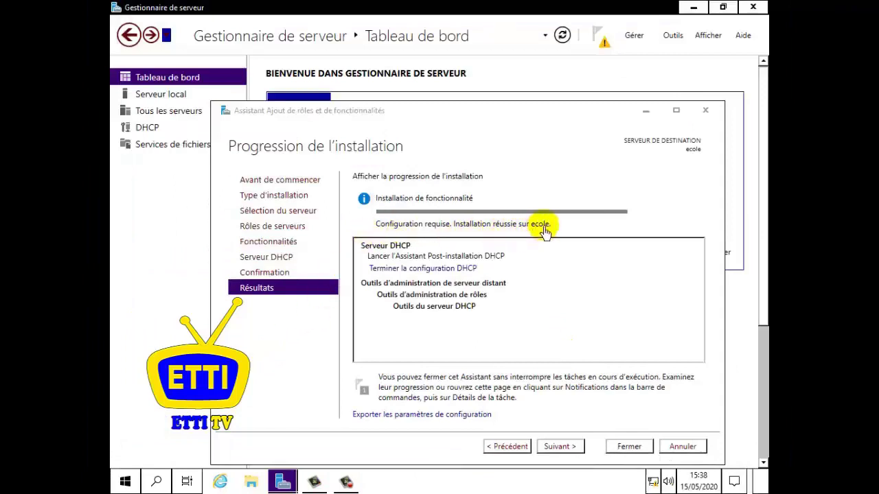
left_click(629, 447)
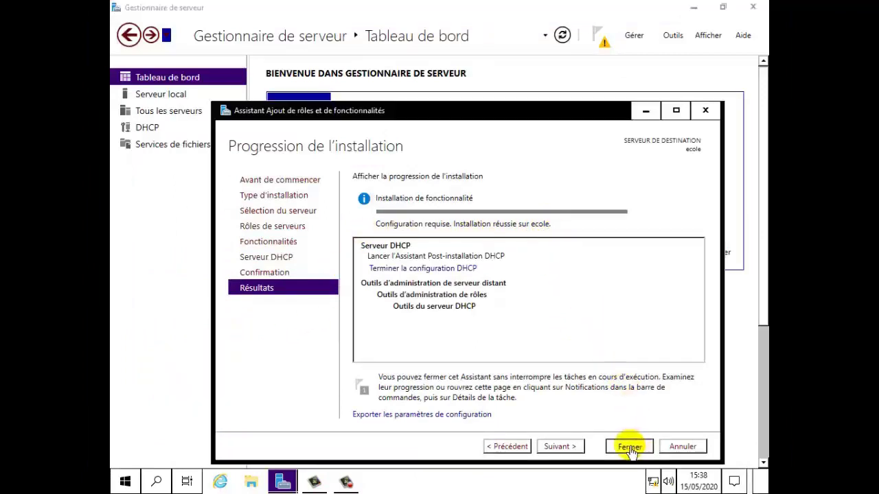
Open the DHCP manager for the server ECOLE and display the contents of its IPv4 node.
left_click(149, 130)
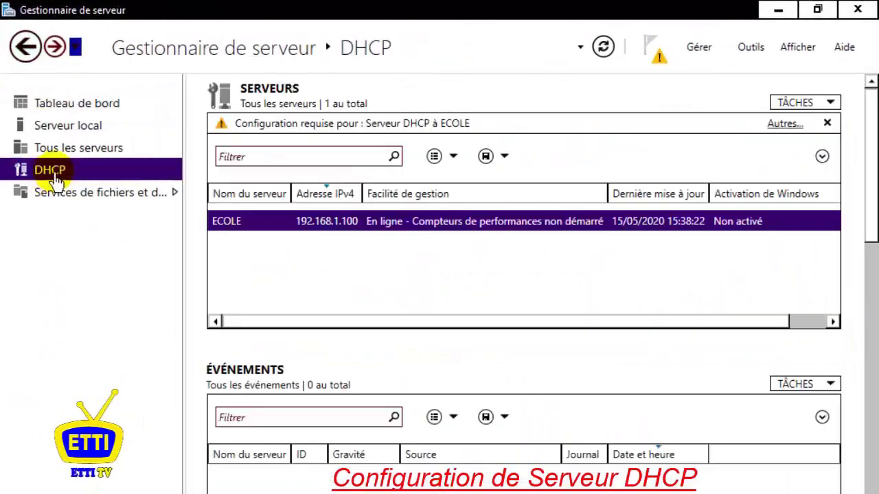
right_click(267, 228)
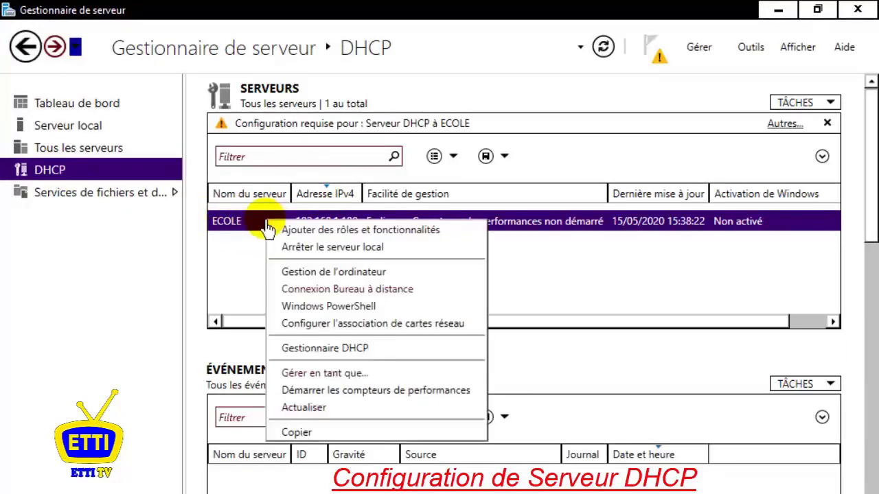
left_click(350, 351)
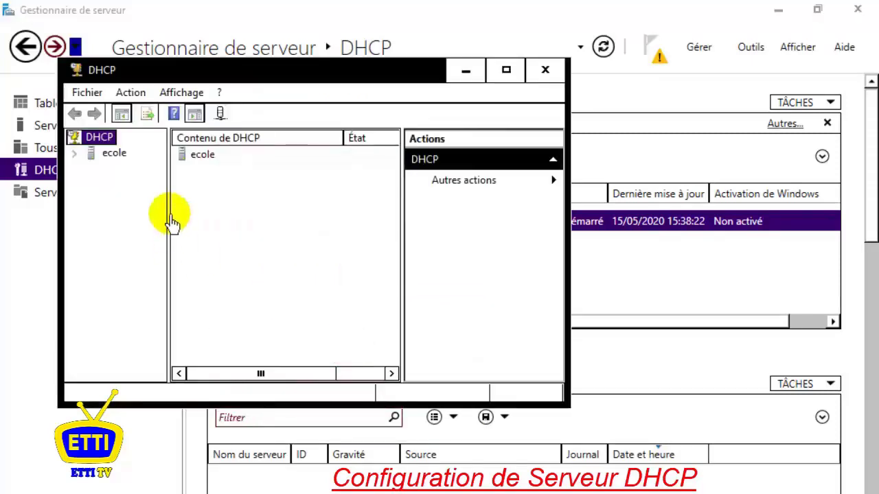
left_click(114, 155)
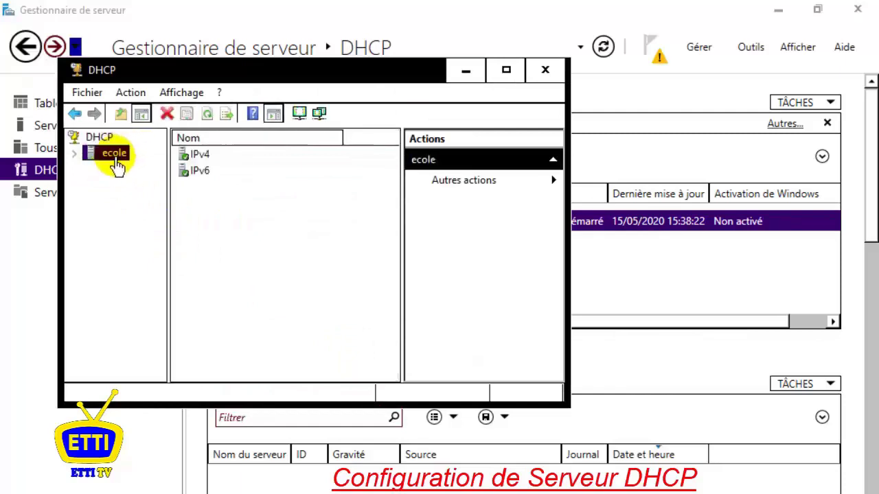
double_click(199, 156)
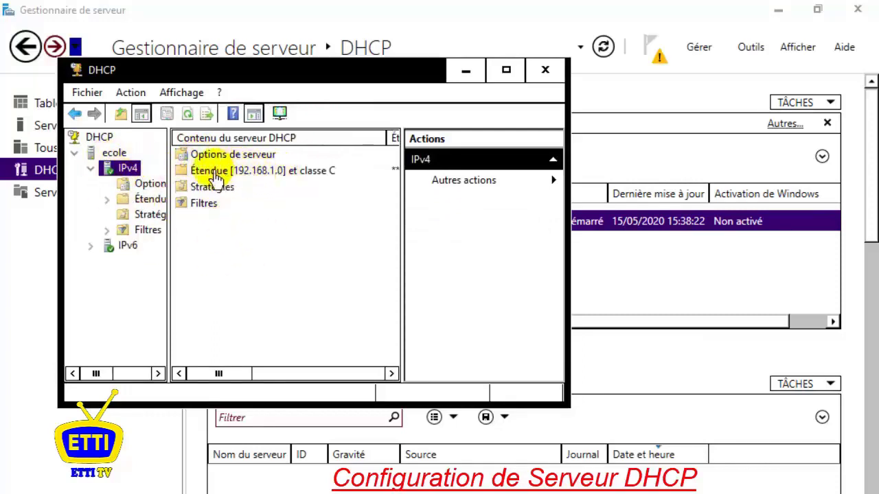
right_click(313, 183)
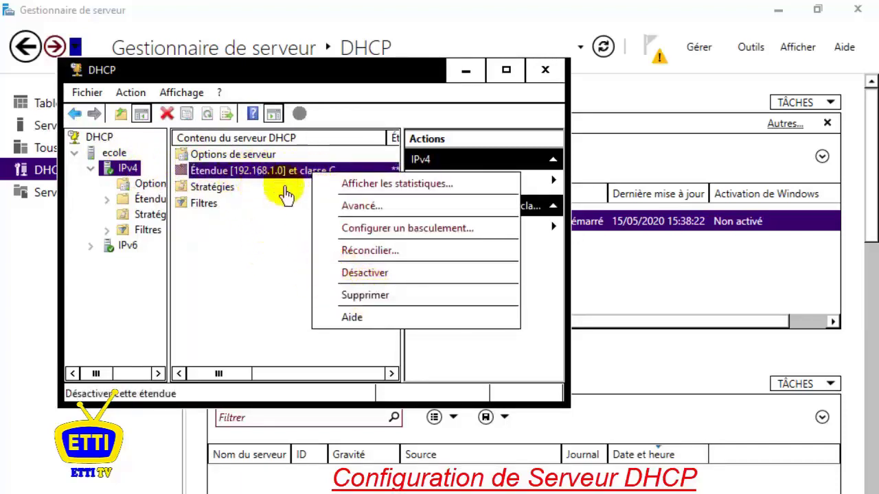
left_click(261, 251)
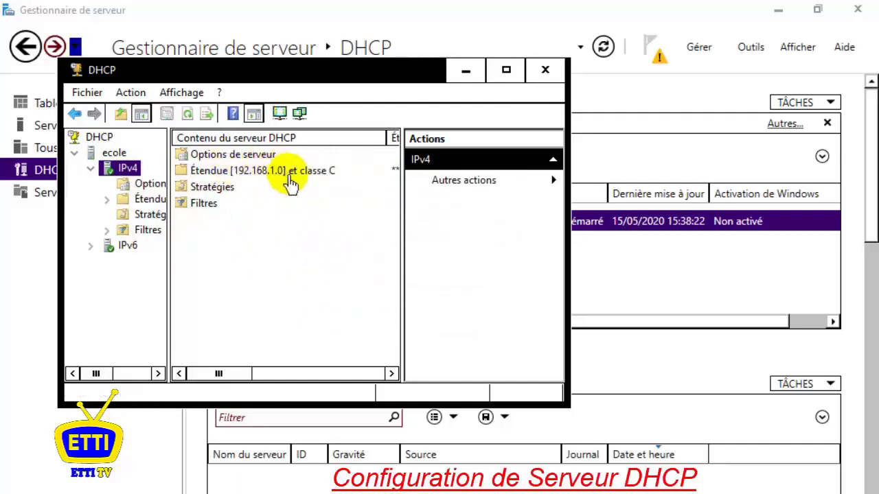
Delete the existing "et classe C" scope [192.168.1.0] from the IPv4 node and confirm its removal.
right_click(119, 168)
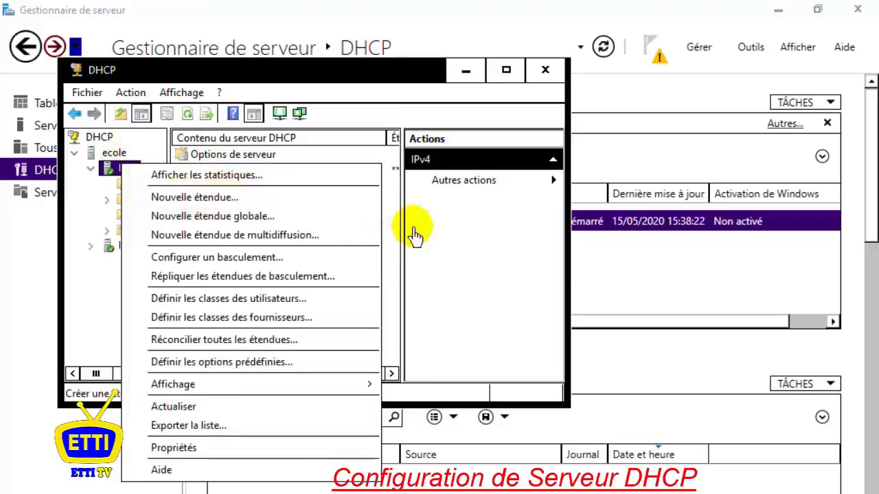
left_click(388, 248)
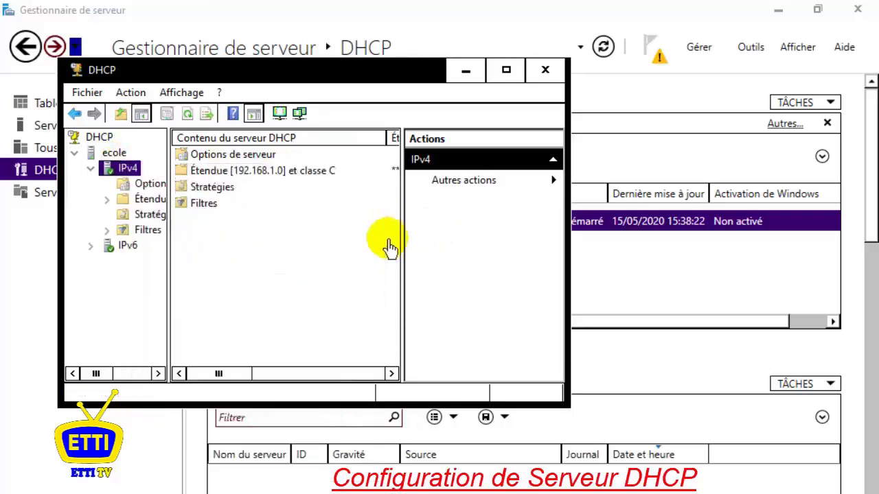
right_click(293, 176)
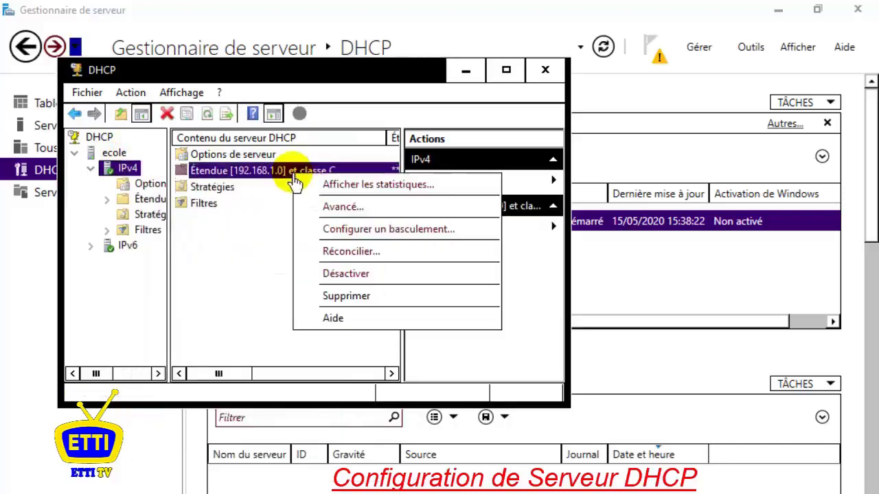
left_click(360, 298)
left_click(500, 381)
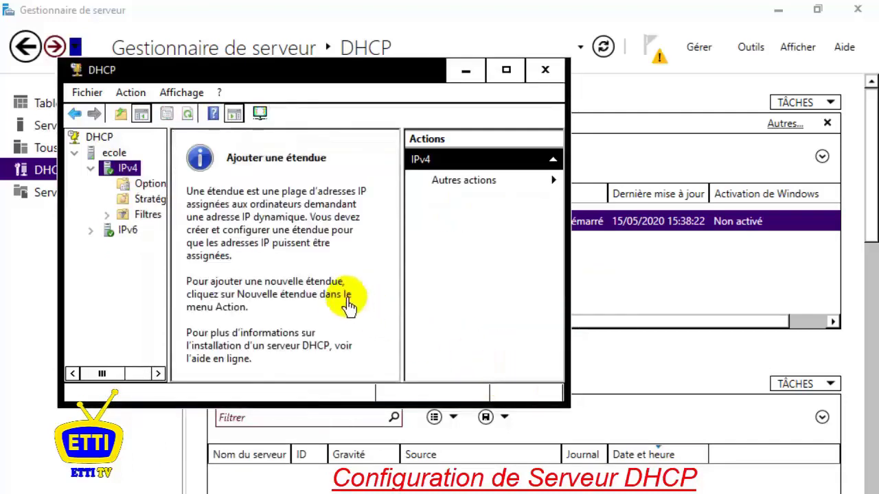
Start a new IPv4 scope named "étendue per" with the description "classe c".
right_click(126, 168)
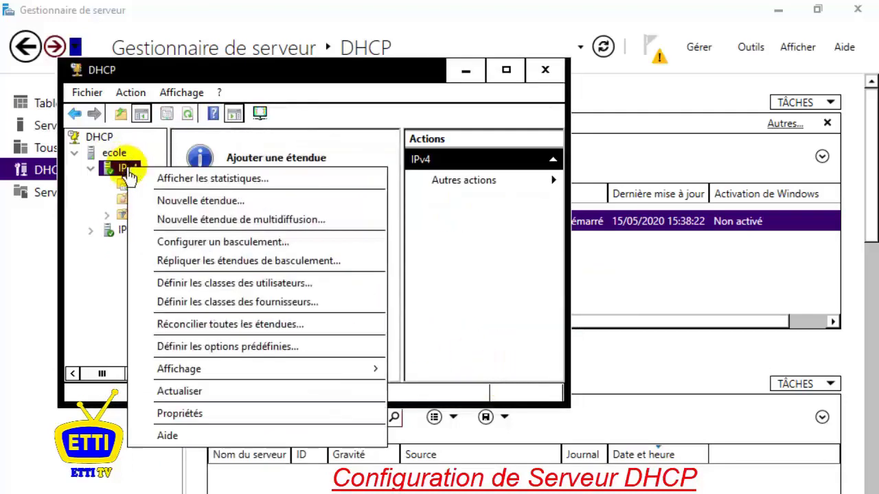
left_click(209, 206)
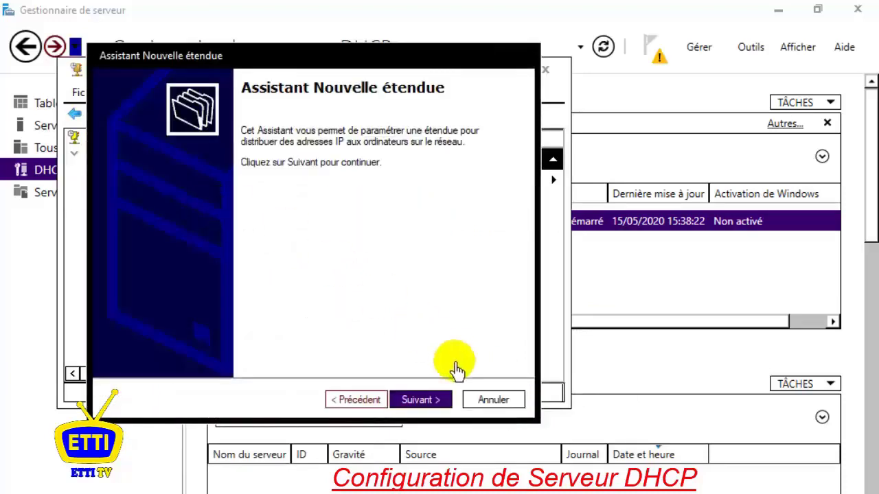
left_click(421, 401)
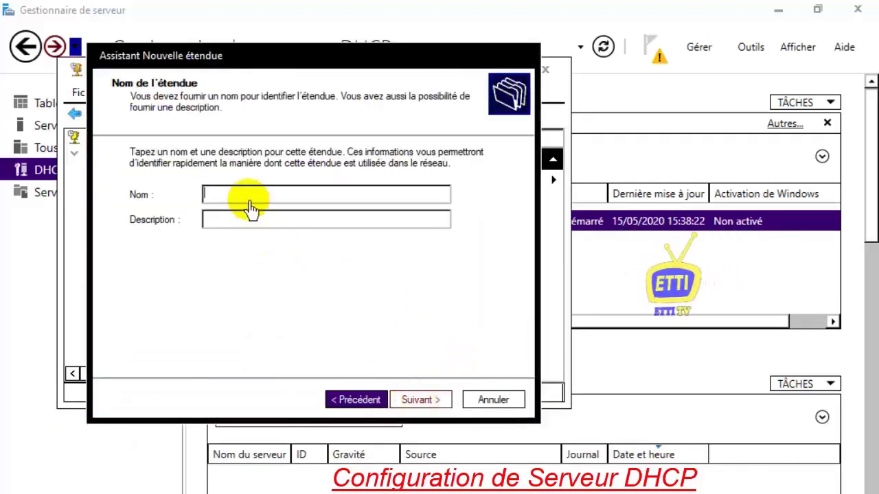
type("étendue per")
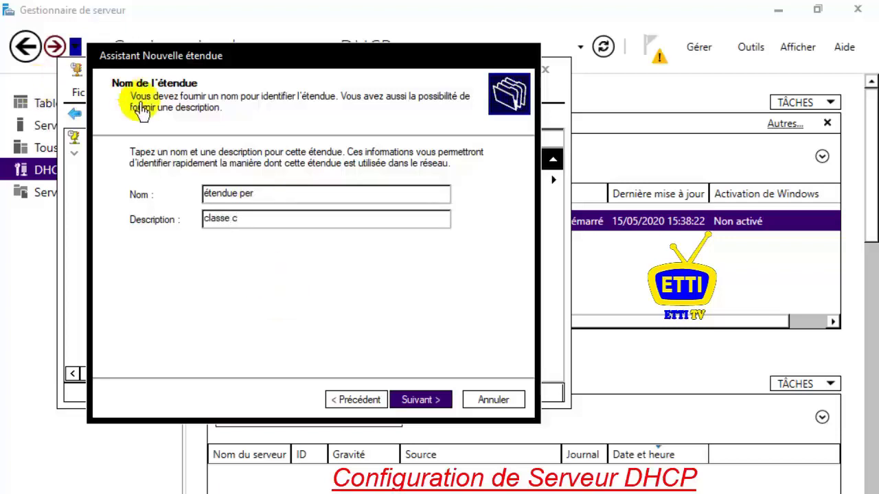
left_click(417, 404)
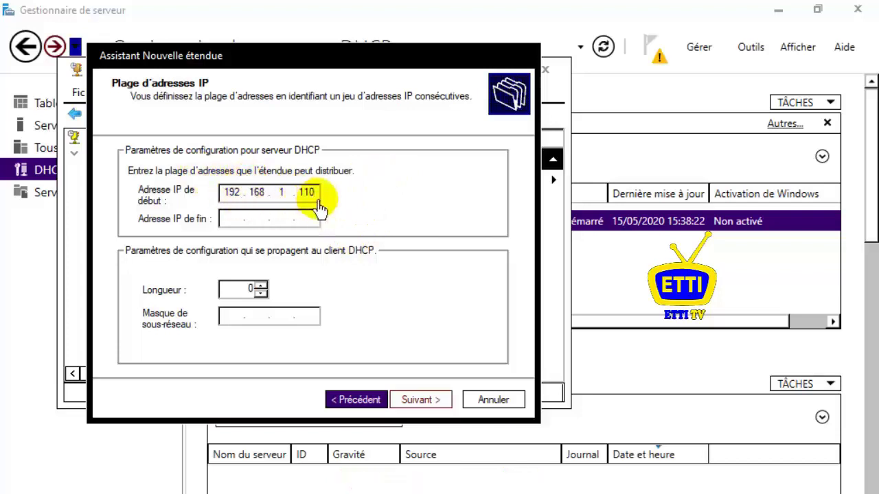
Set the scope's address range from 192.168.1.110 to 192.168.1.120 with prefix length 24 and subnet mask 255.255.255.0.
left_click(234, 220)
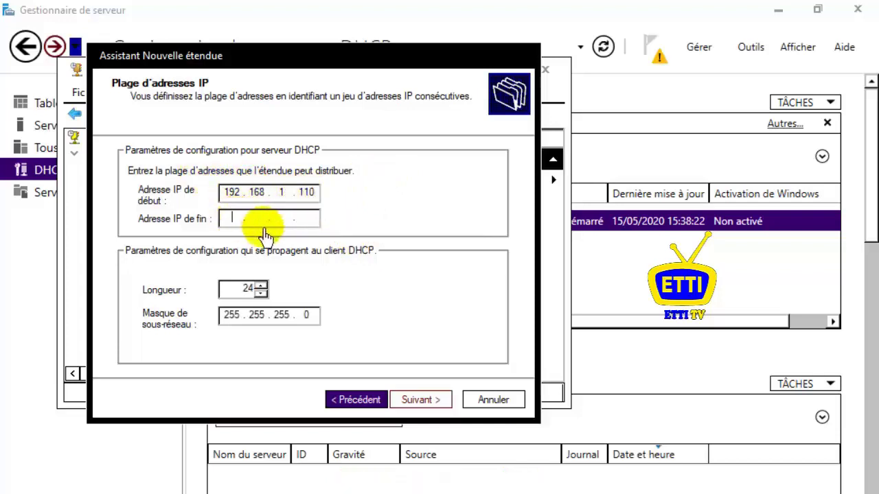
type("192 . 168 . 1 . 120")
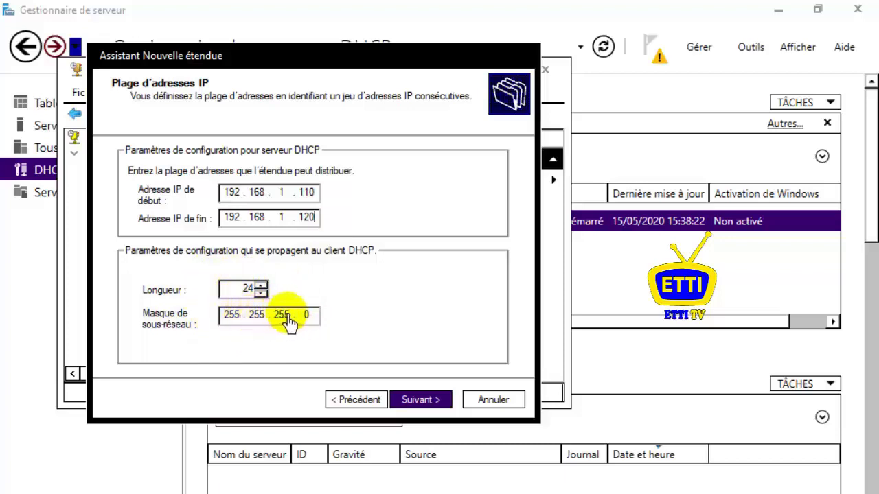
left_click(262, 294)
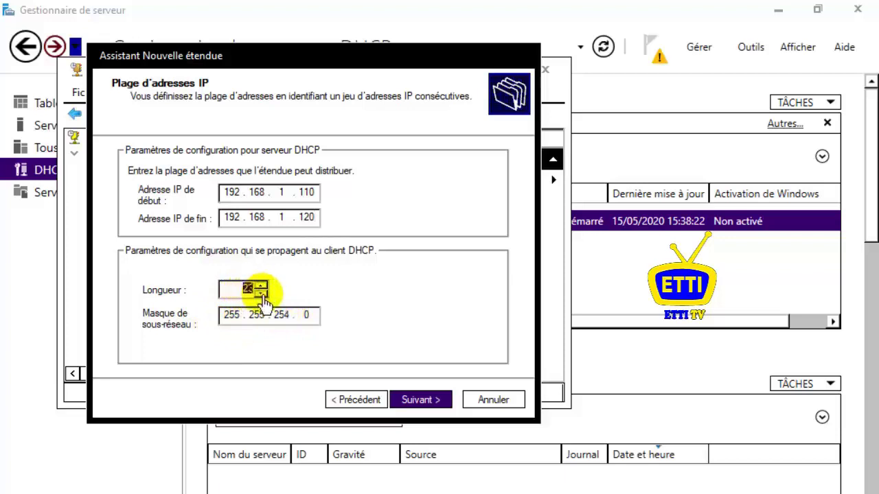
left_click(262, 286)
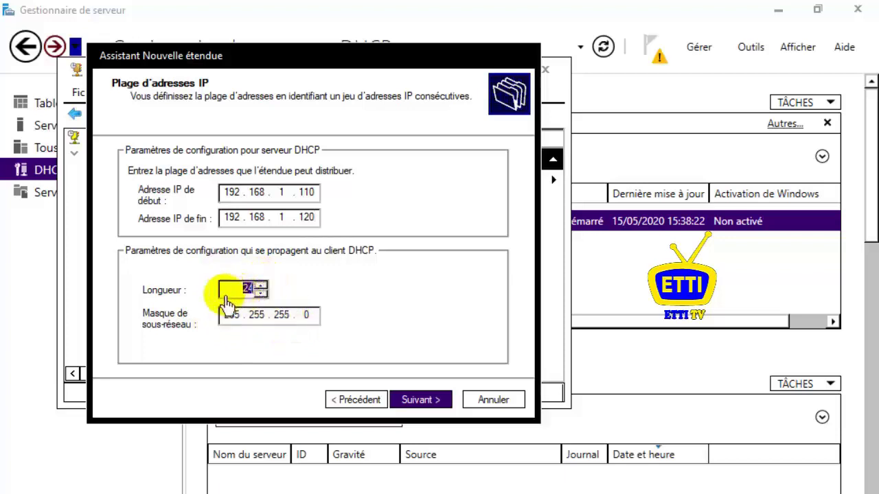
left_click(414, 398)
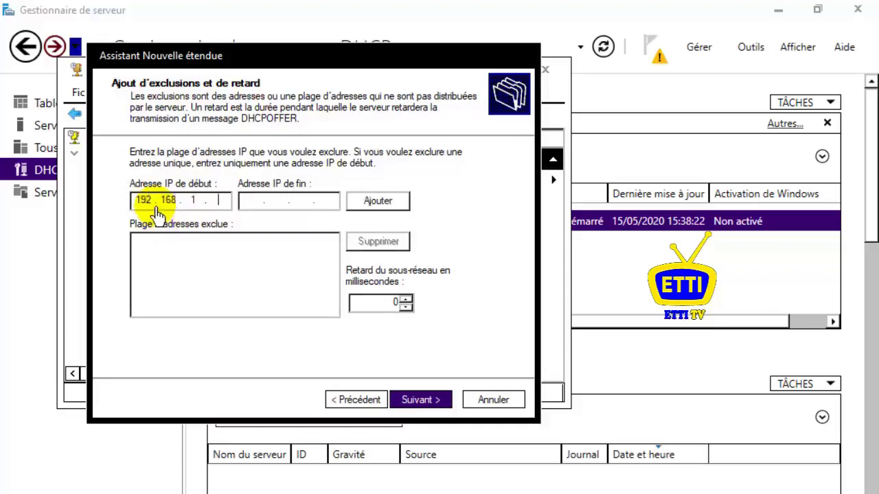
Exclude the addresses 192.168.1.114 to 192.168.1.118 from distribution, leaving the subnet delay at 0 milliseconds.
left_click(259, 201)
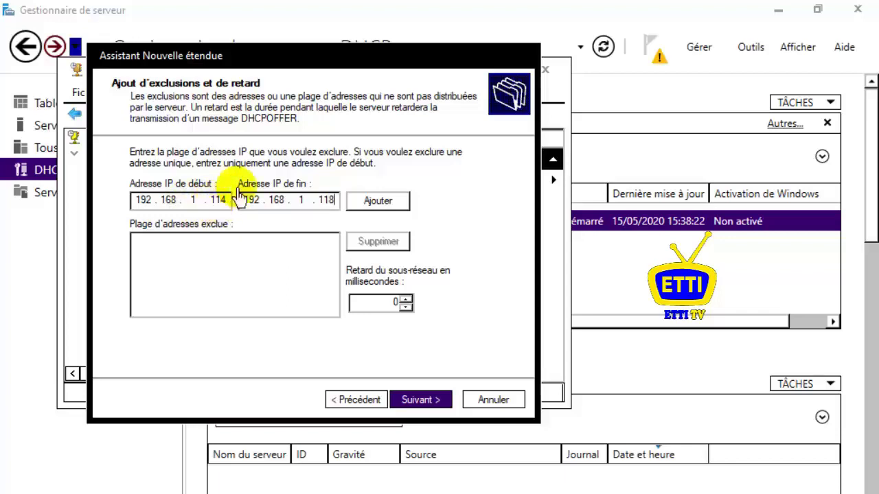
left_click(374, 201)
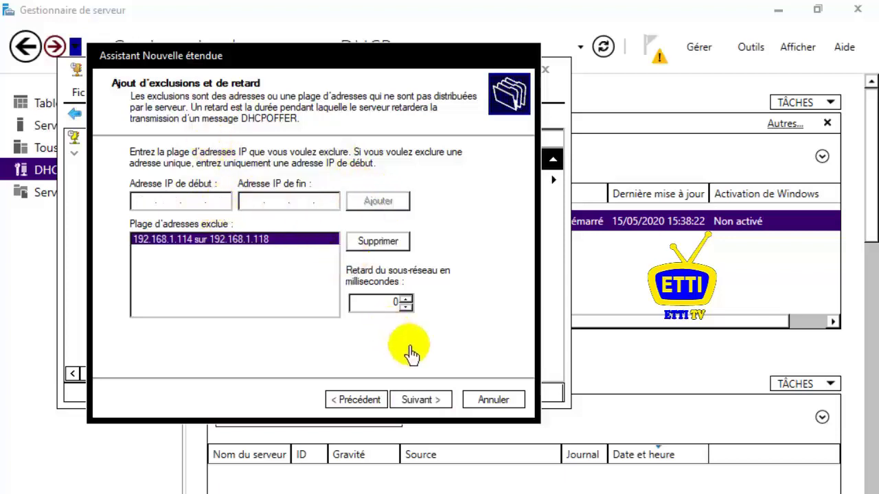
left_click(432, 402)
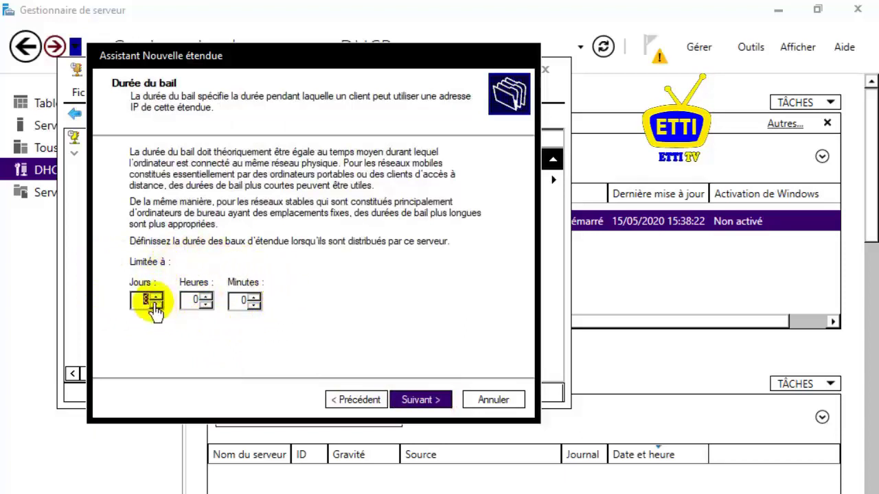
Limit the scope's lease duration to 0 days, 4 hours and 0 minutes.
double_click(201, 300)
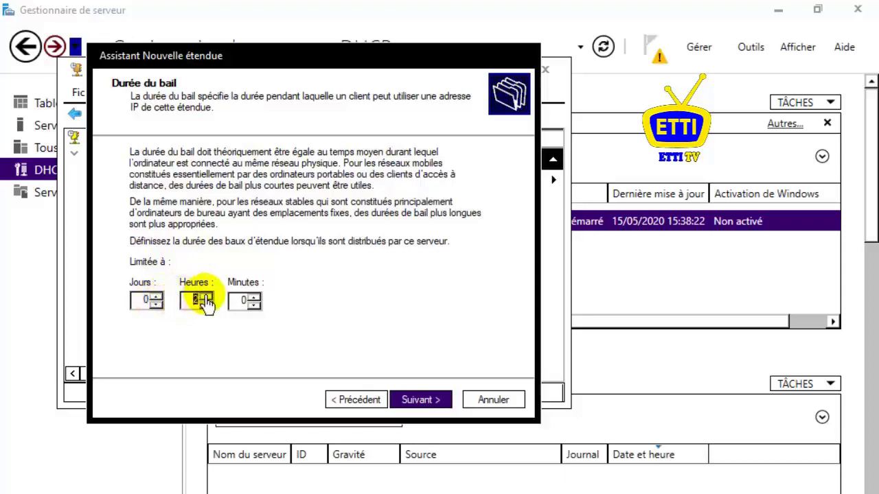
type("4")
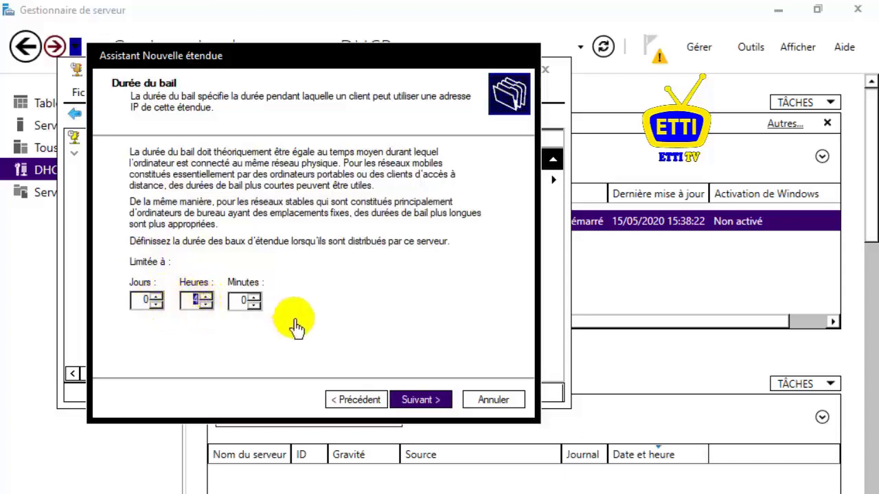
left_click(412, 400)
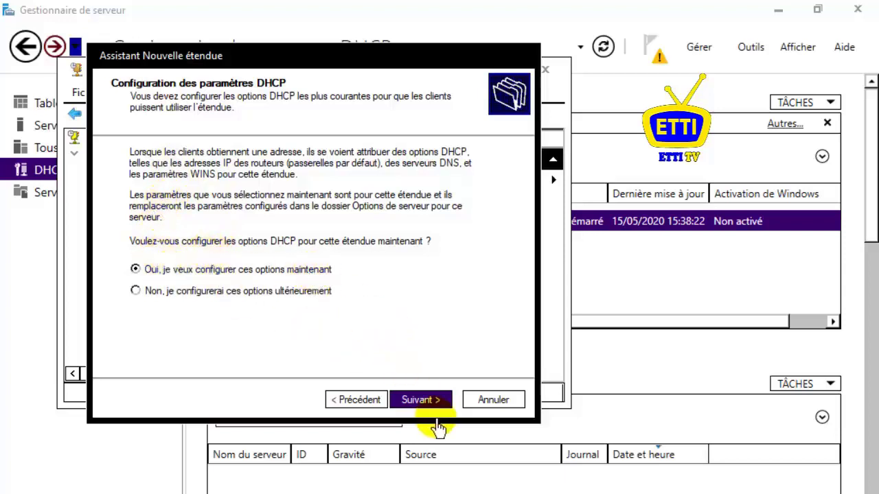
Choose to configure the DHCP options now and add 192.168.1.1 as the router (default gateway).
left_click(418, 399)
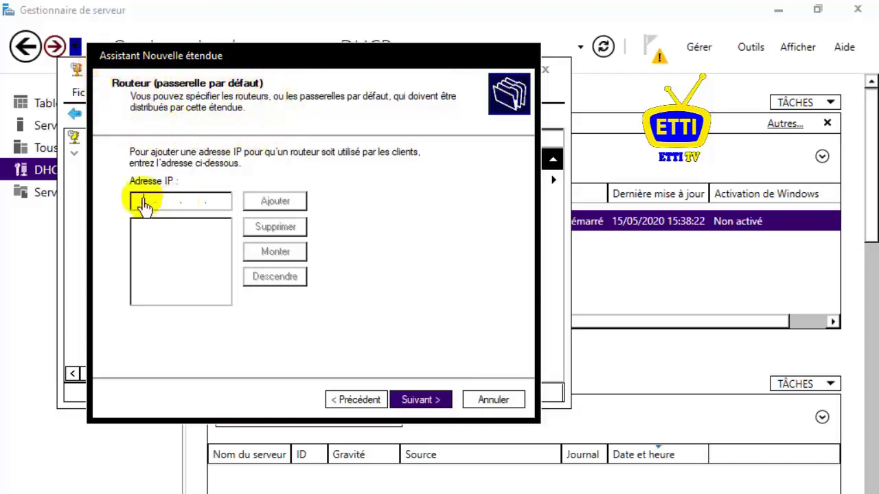
type("192168.")
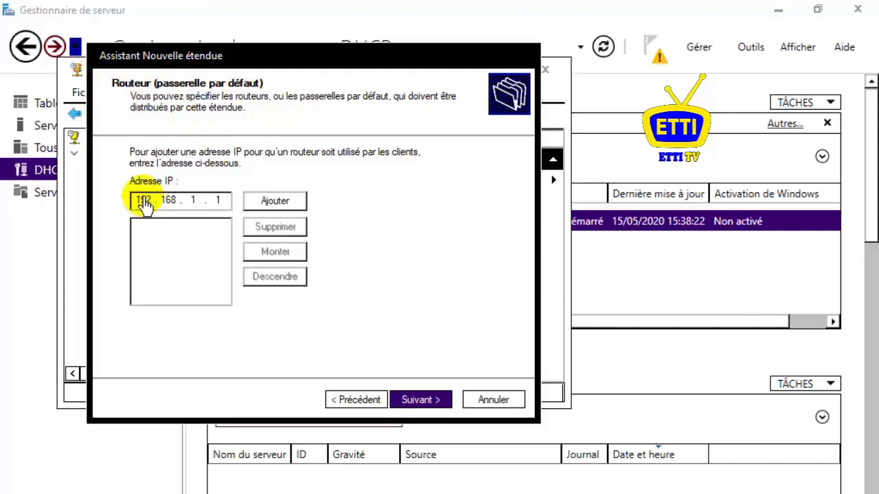
type("1.1")
left_click(274, 201)
left_click(416, 401)
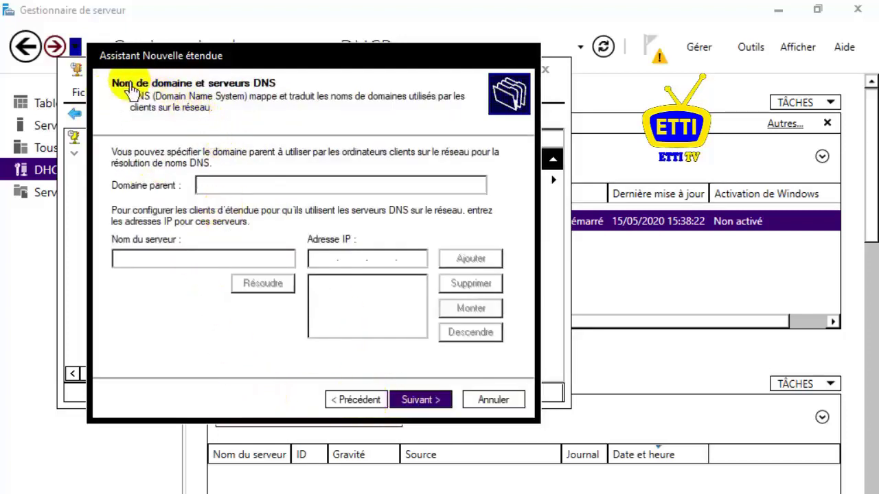
Set the parent domain to etti.ma and add DNS server ecole.etti.ma at 192.168.1.100, accepting the address despite the validation warning.
left_click(217, 185)
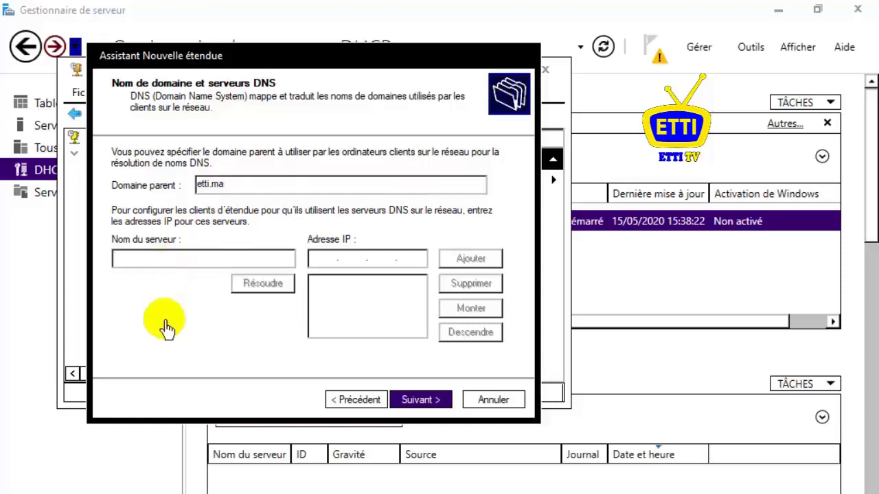
type("ecole.etti.ma")
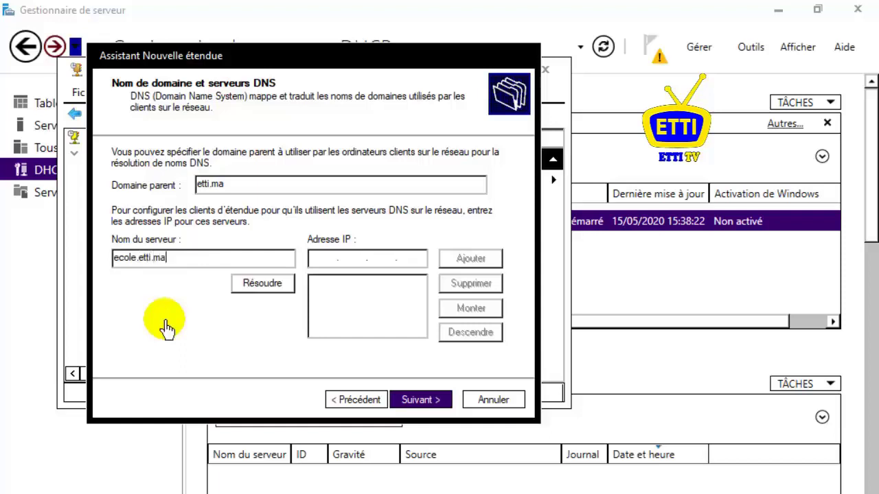
left_click(314, 258)
type("192.168.")
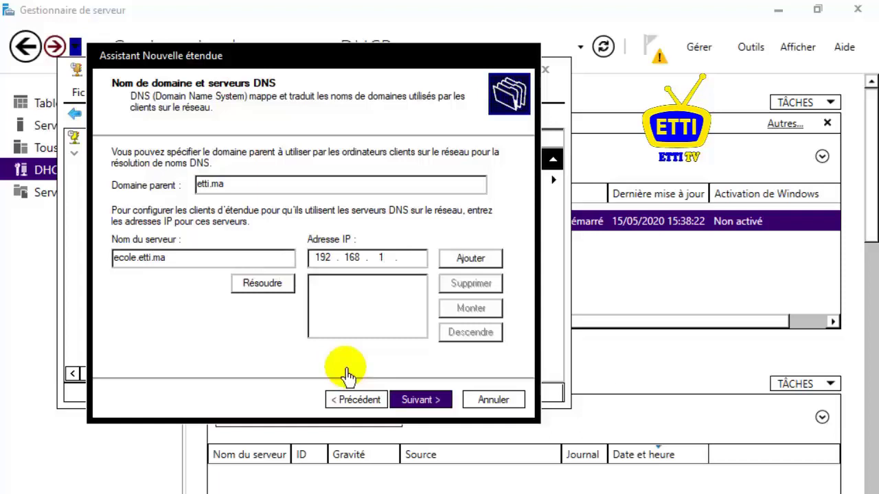
type("1.100")
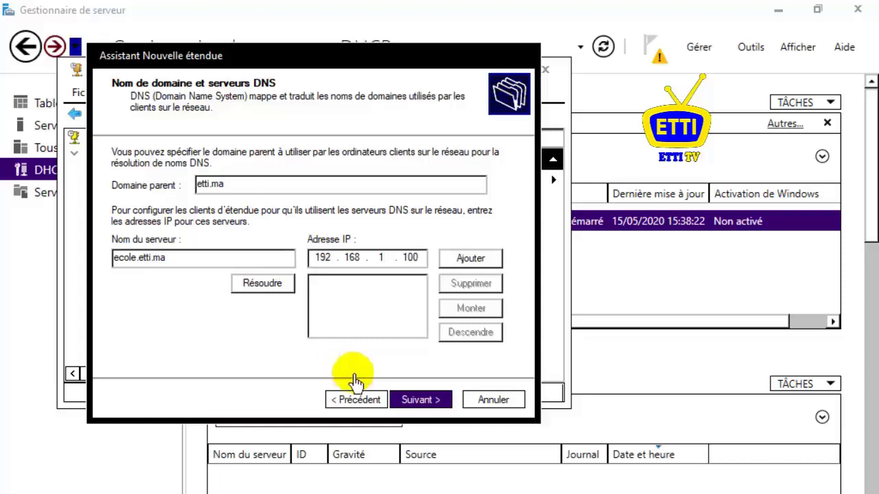
left_click(484, 265)
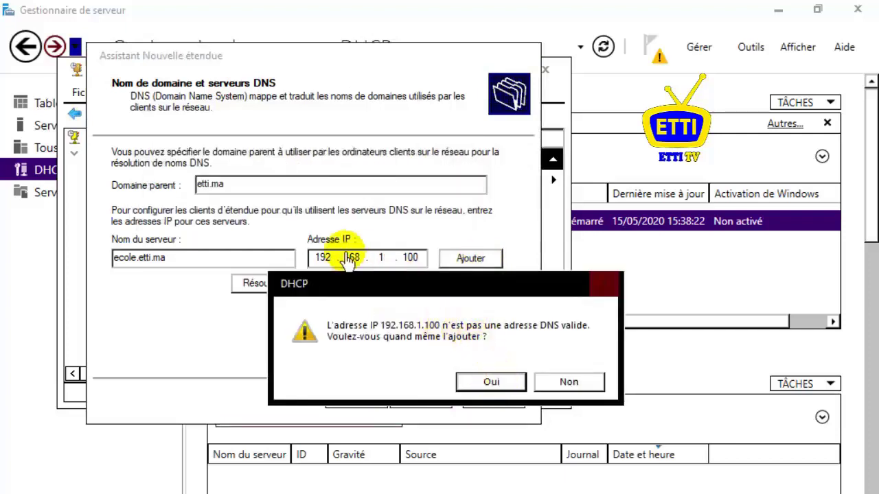
left_click(503, 383)
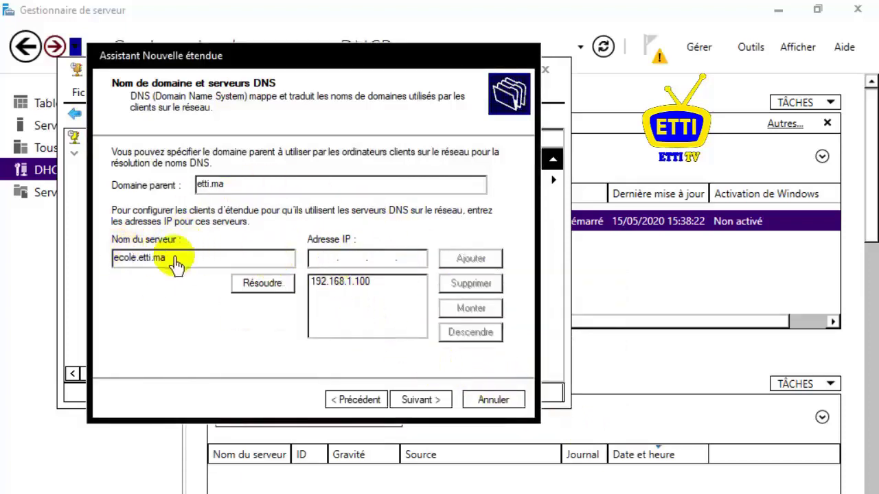
left_click(419, 397)
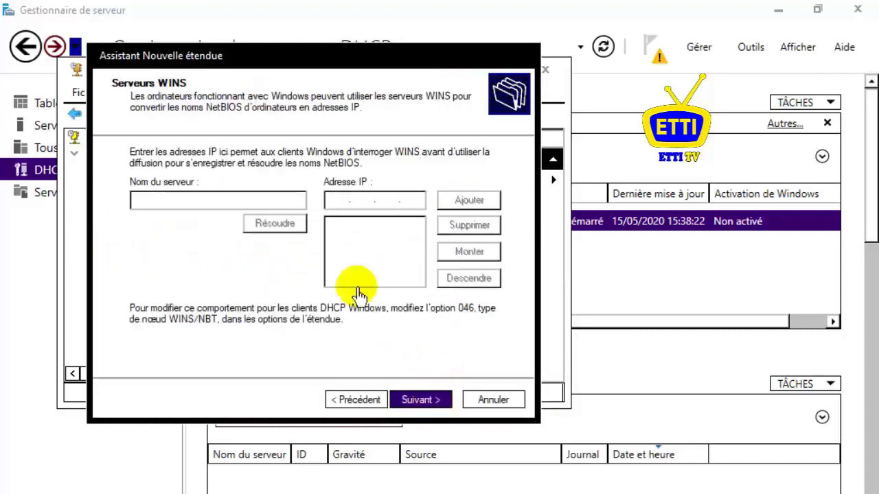
Leave the WINS servers empty, choose to activate the scope now, and finish the new scope wizard.
key("Tab")
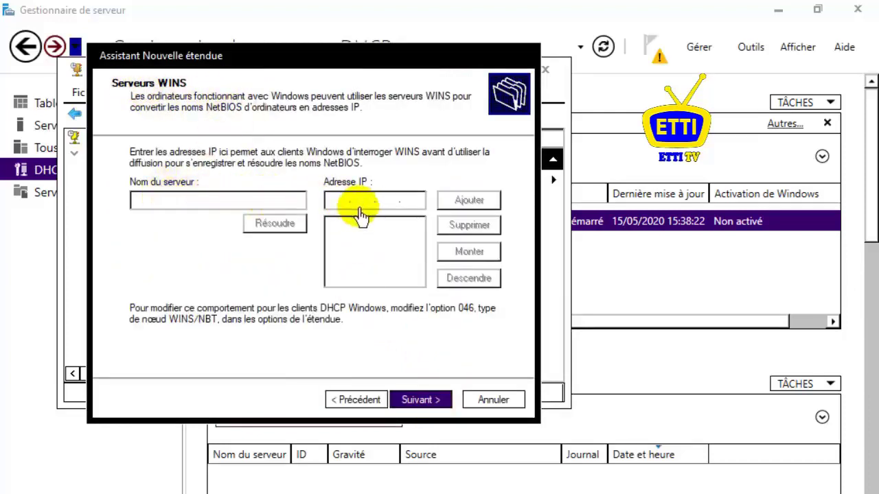
left_click(417, 398)
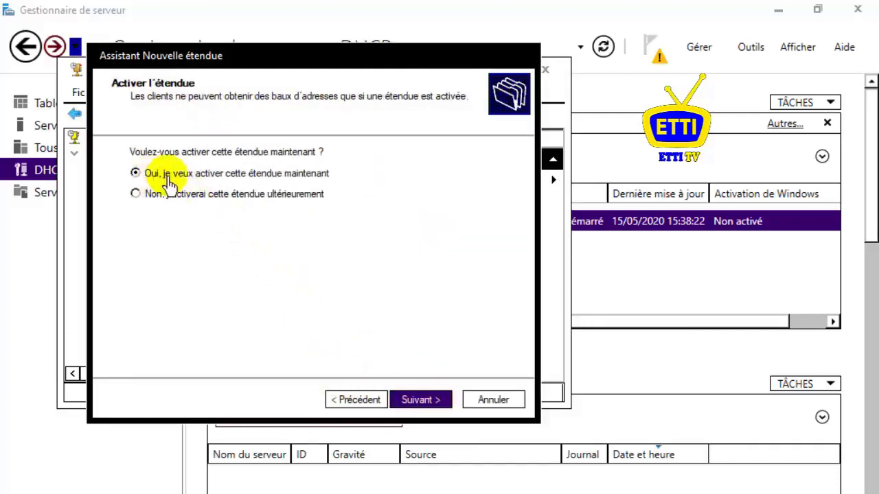
left_click(423, 402)
left_click(417, 401)
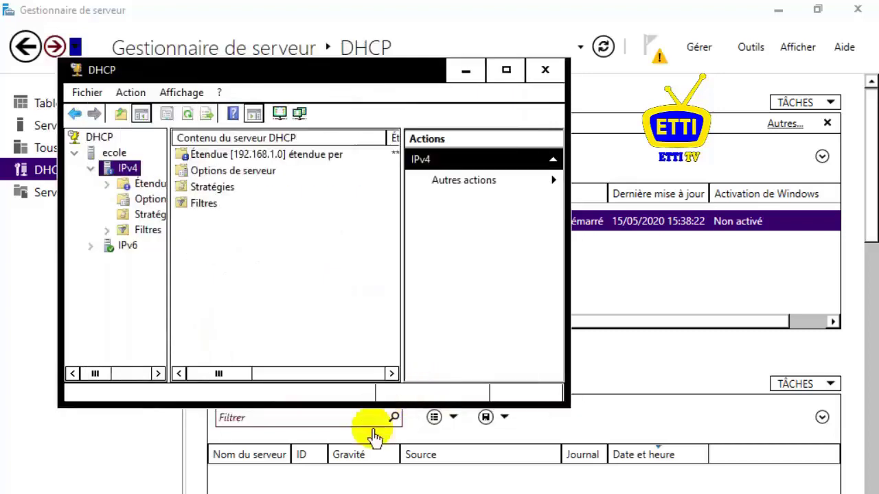
Open the 192.168.1.0 scope under IPv4 and refresh it, then select the ecole server.
double_click(251, 155)
left_click(187, 114)
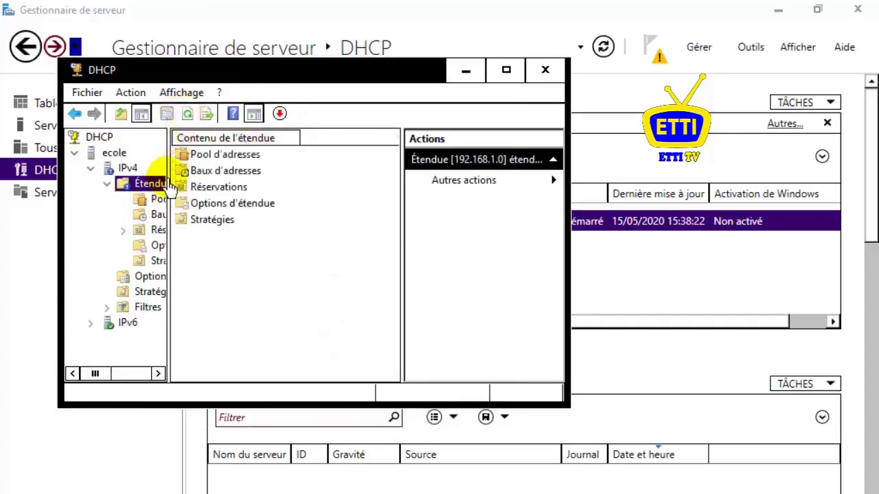
right_click(137, 189)
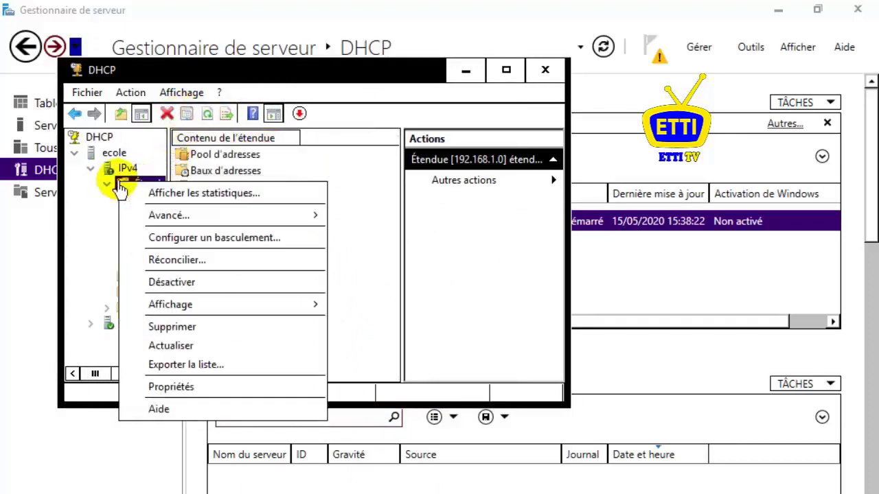
mouse_move(184, 218)
left_click(206, 347)
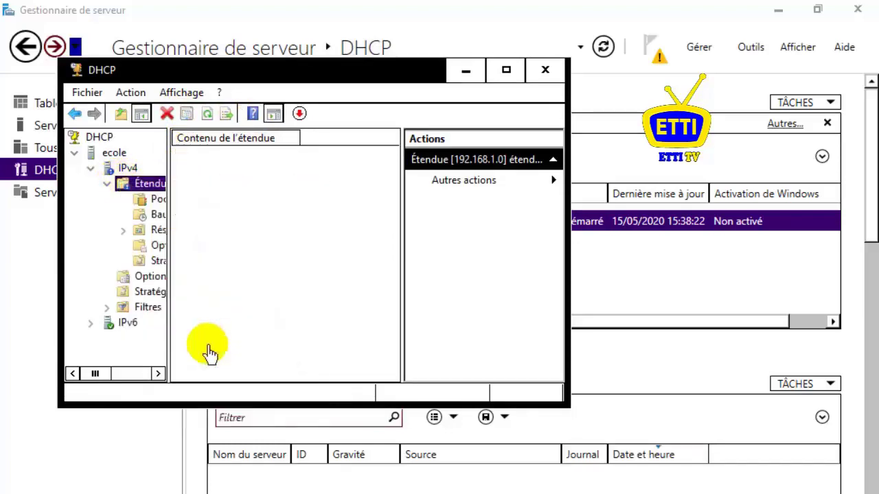
left_click(94, 156)
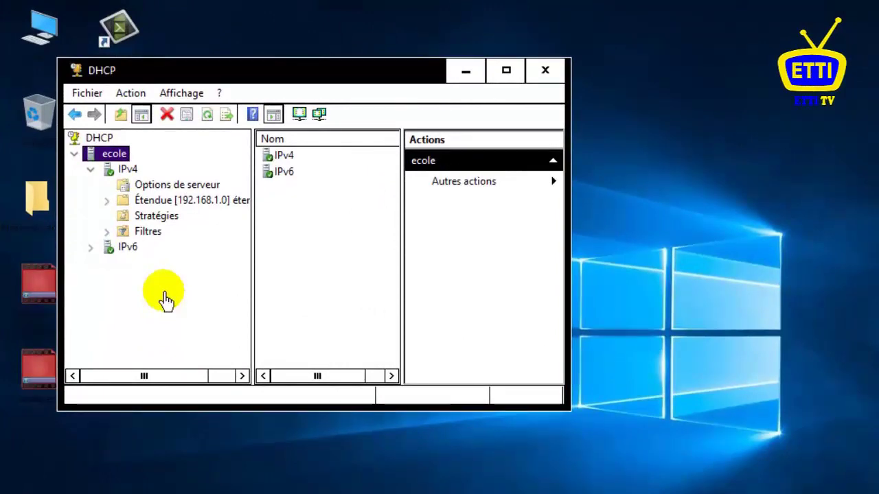
Expand the IPv4 filters of the ecole server and view the Exclusion list.
right_click(159, 192)
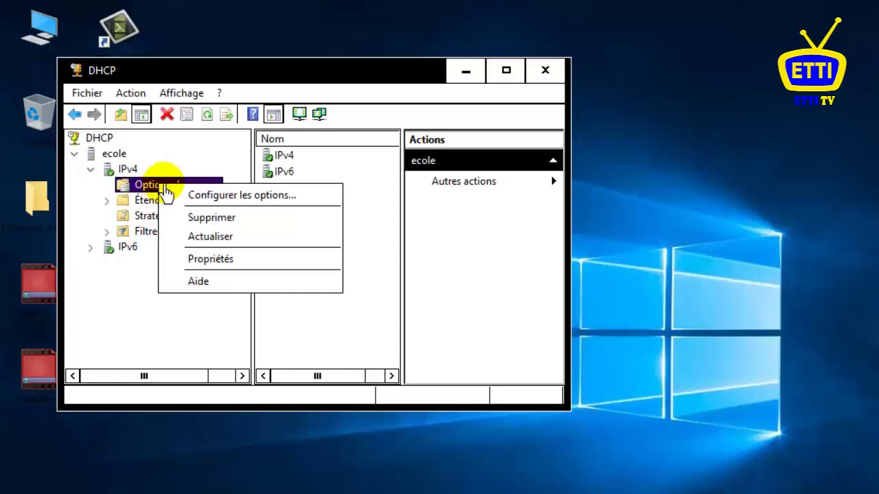
key("Escape")
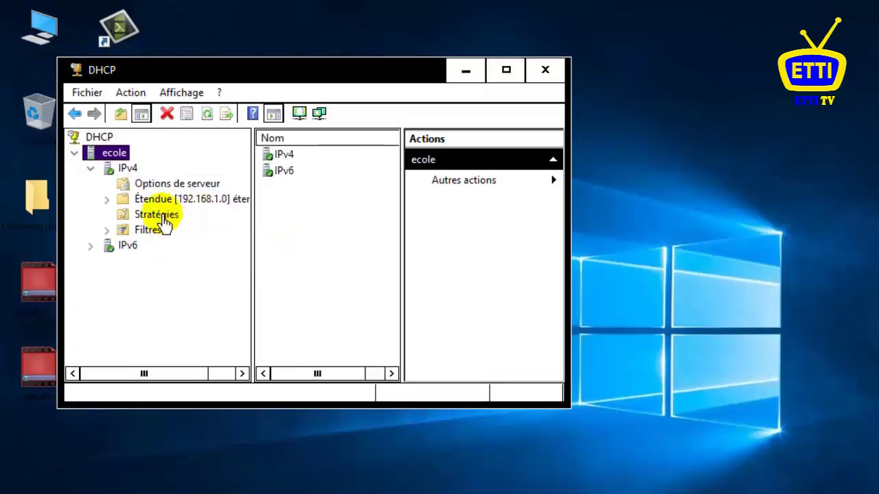
right_click(155, 233)
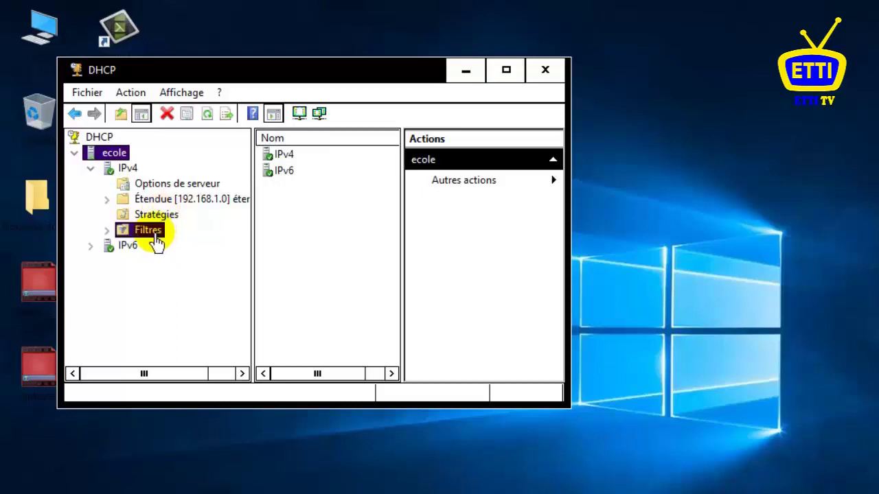
double_click(155, 233)
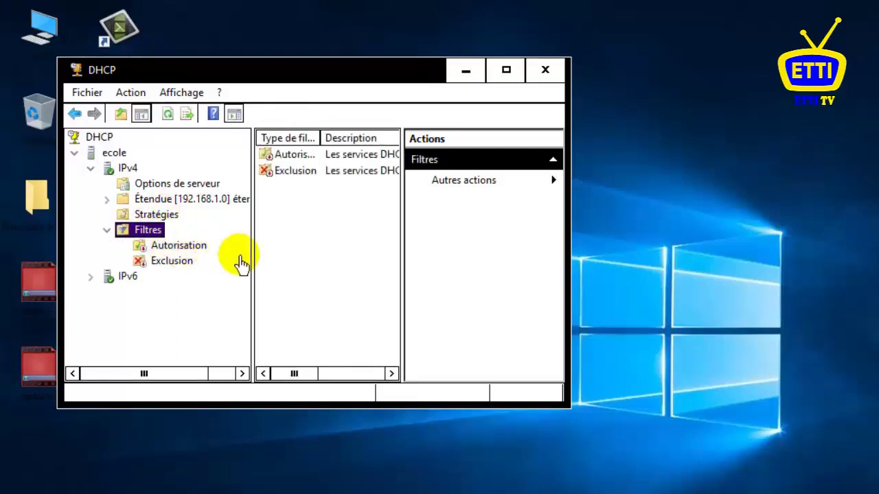
left_click(180, 265)
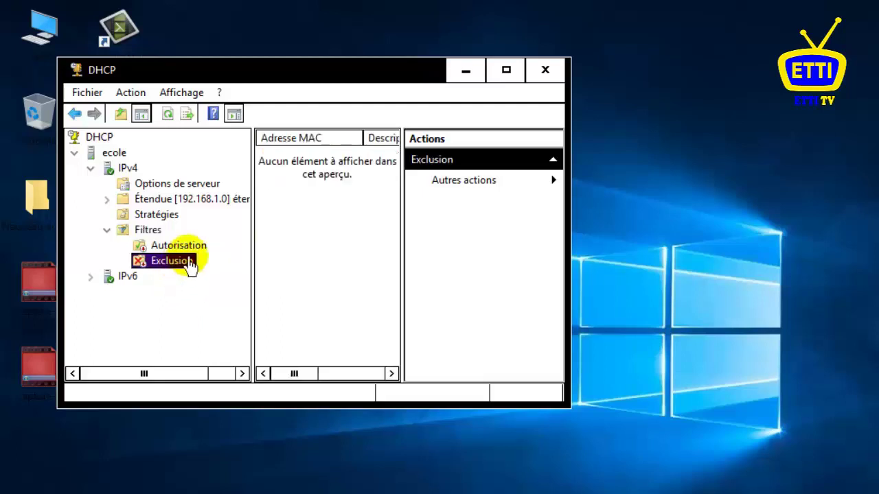
Examine the MAC address and description fields of a new exclusion filter, close it without adding anything, and return to IPv4.
right_click(191, 262)
left_click(213, 269)
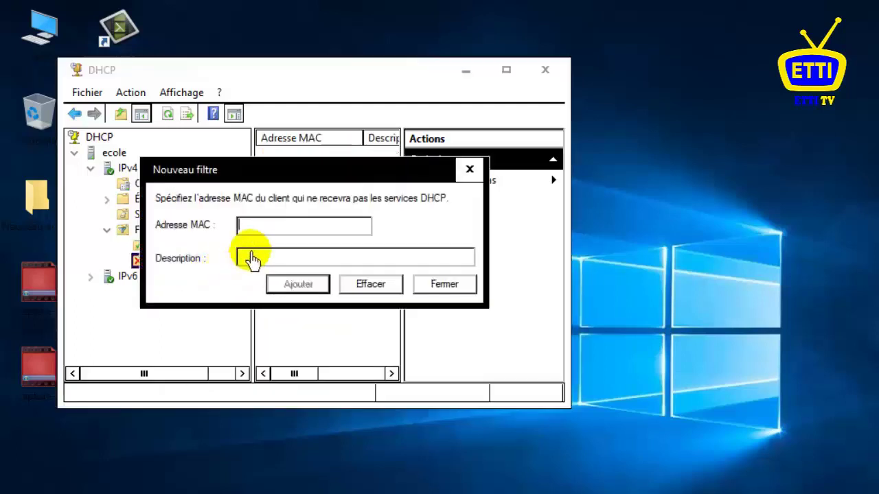
left_click(322, 258)
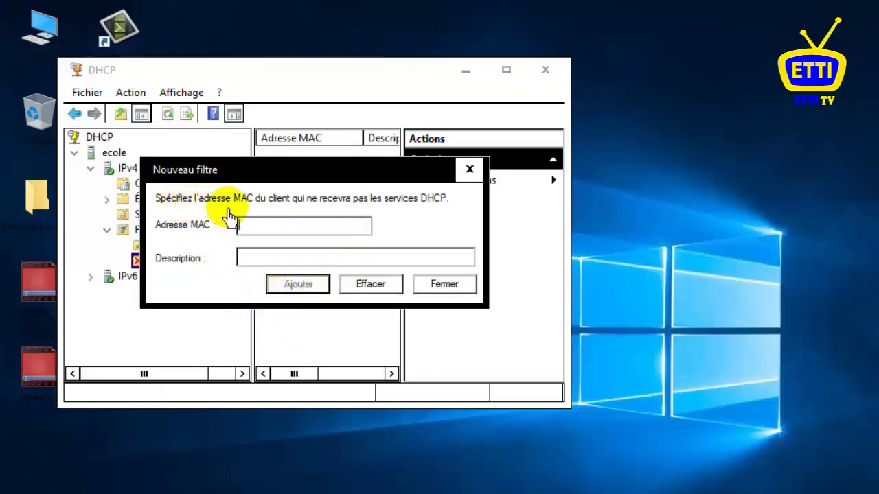
left_click(256, 221)
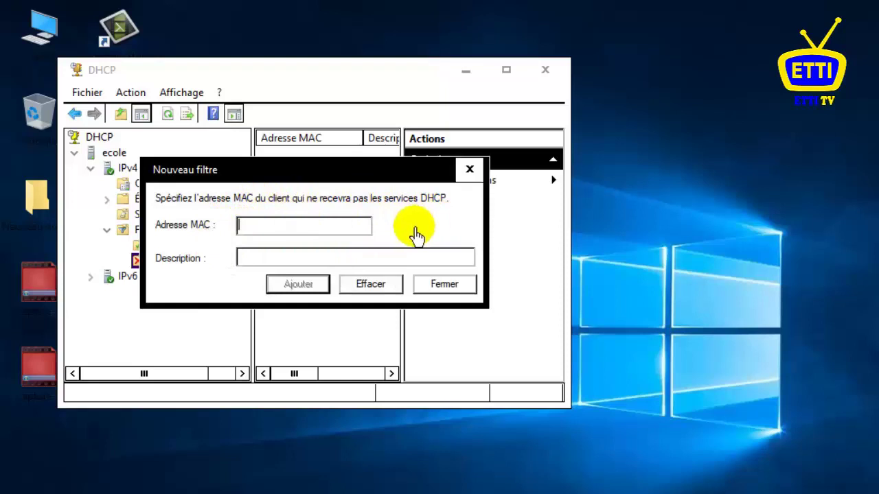
left_click(470, 169)
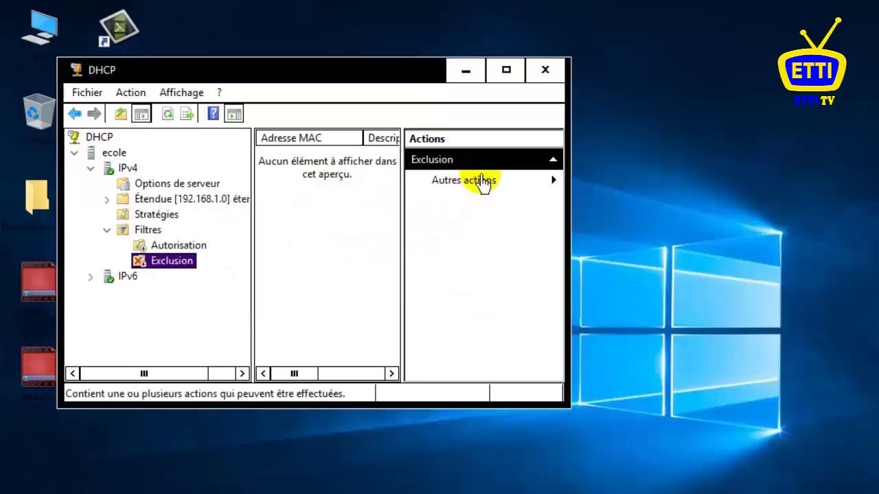
left_click(125, 169)
left_click(106, 230)
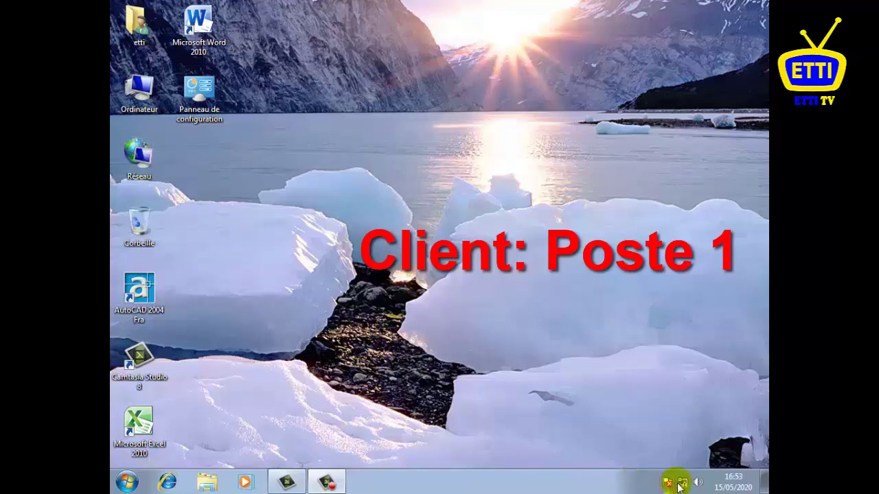
On the Poste 1 client, open the properties of the local area connection from the network adapter settings.
mouse_move(683, 484)
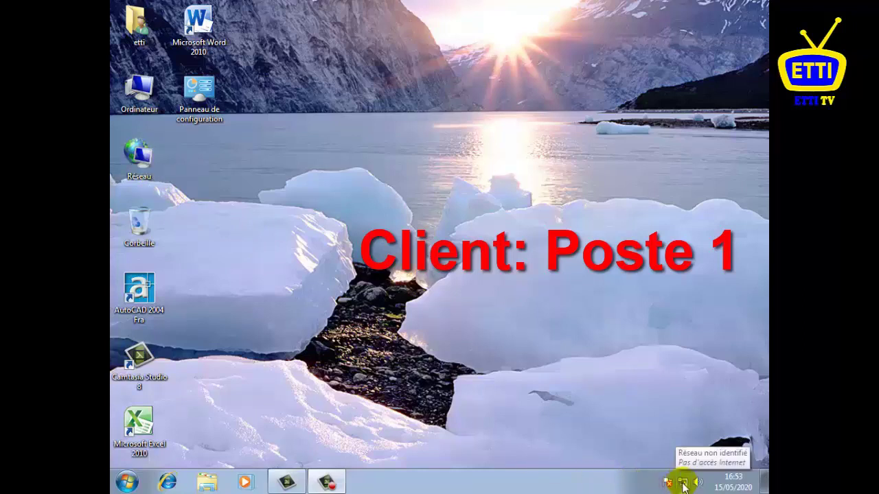
left_click(684, 484)
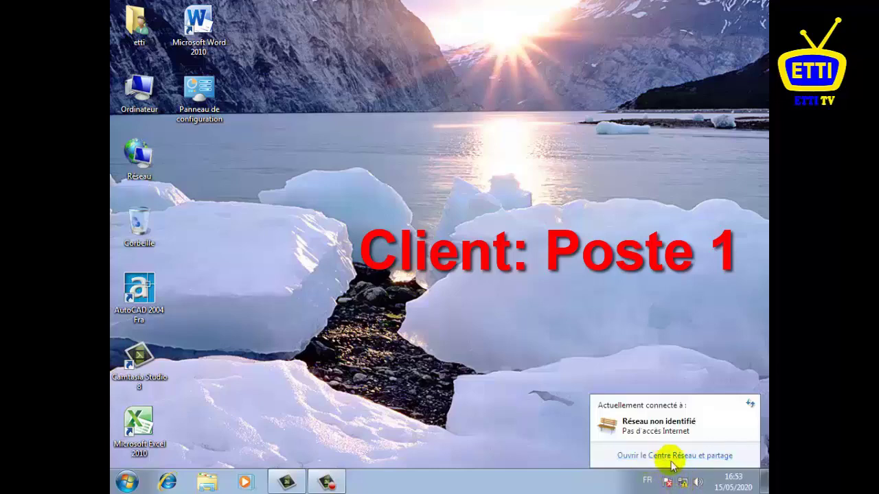
left_click(671, 457)
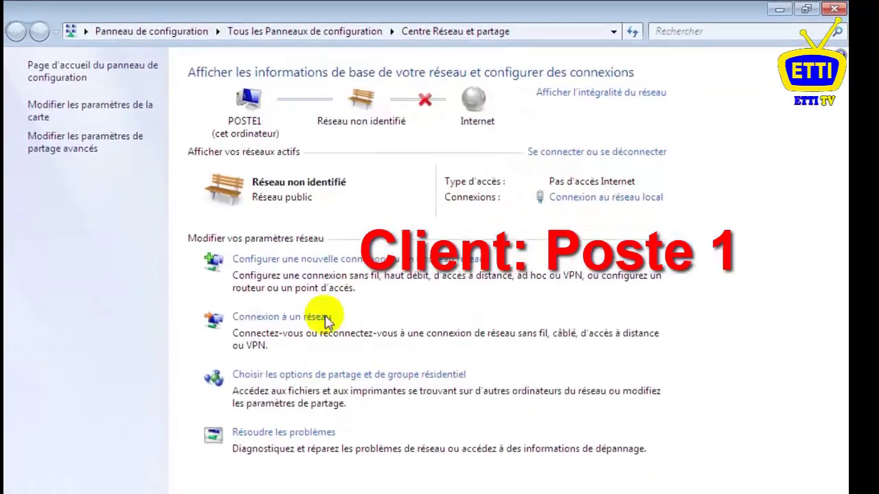
left_click(41, 114)
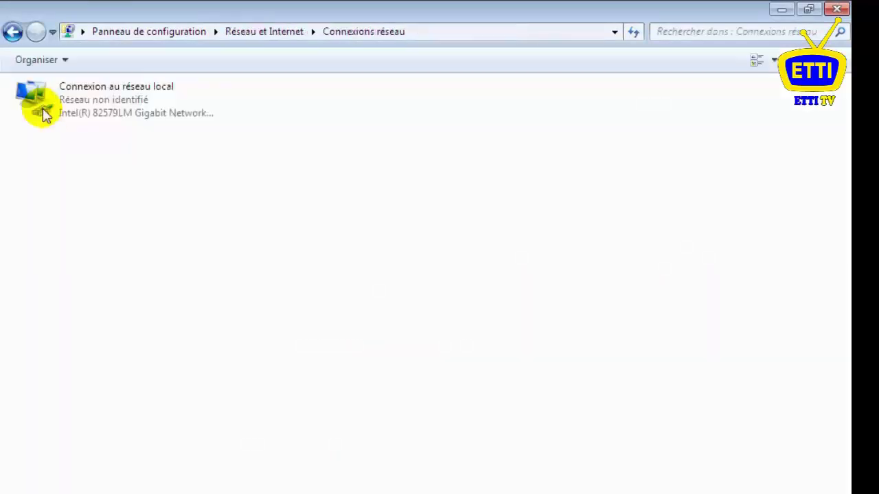
right_click(100, 102)
left_click(147, 261)
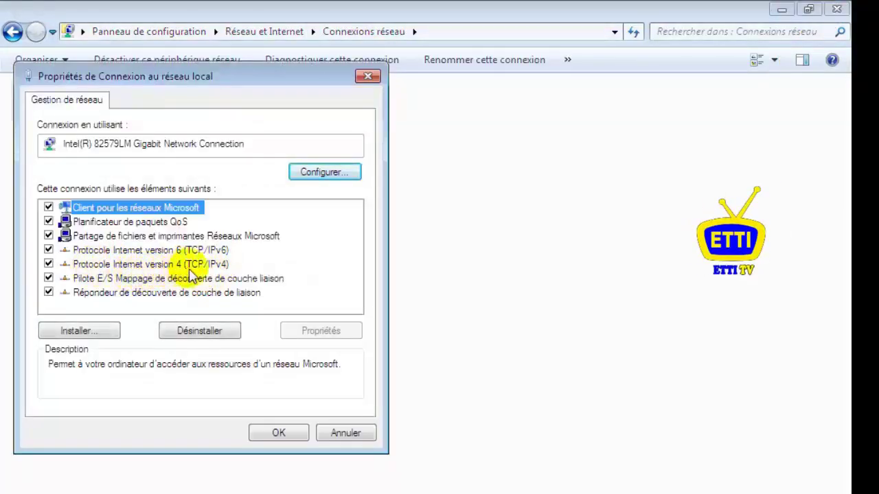
Set TCP/IPv4 to obtain the IP address and DNS server addresses automatically, apply the settings and close the network connections.
double_click(222, 266)
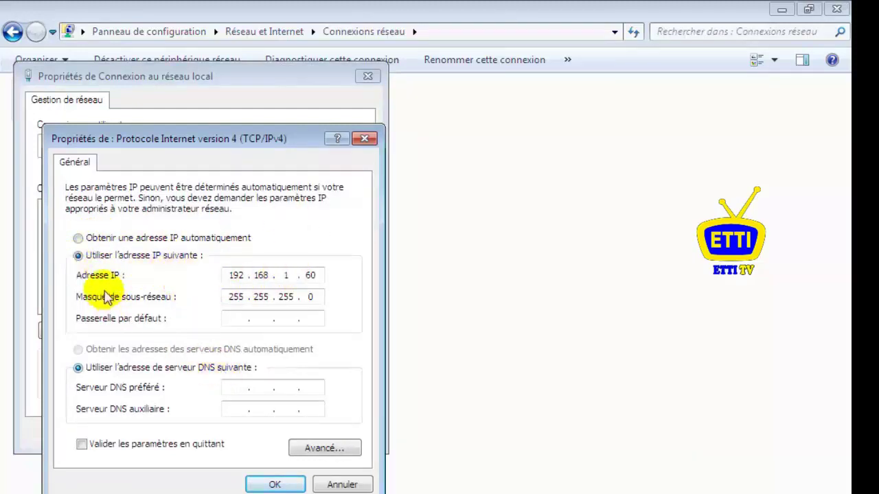
left_click(77, 238)
left_click(87, 352)
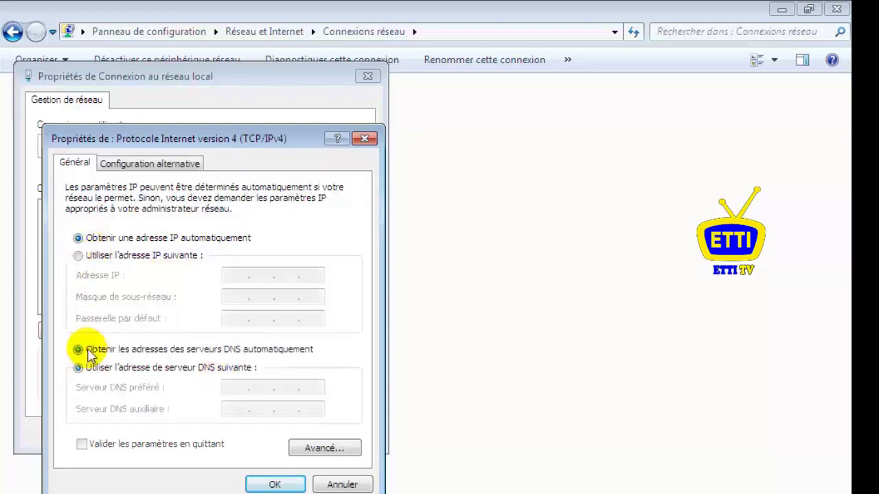
left_click(278, 483)
left_click(283, 434)
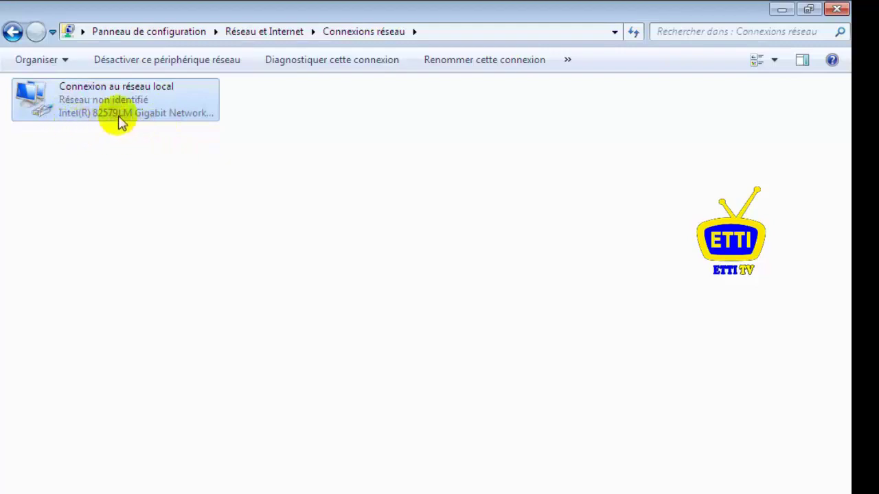
left_click(836, 9)
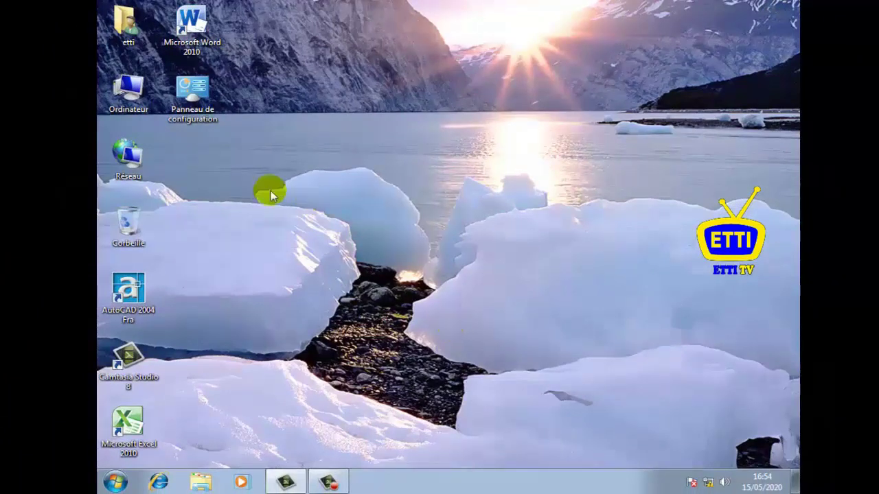
Reopen the local area connection's TCP/IPv4 properties to check the automatic IP and DNS settings, and close everything again.
right_click(137, 152)
left_click(191, 245)
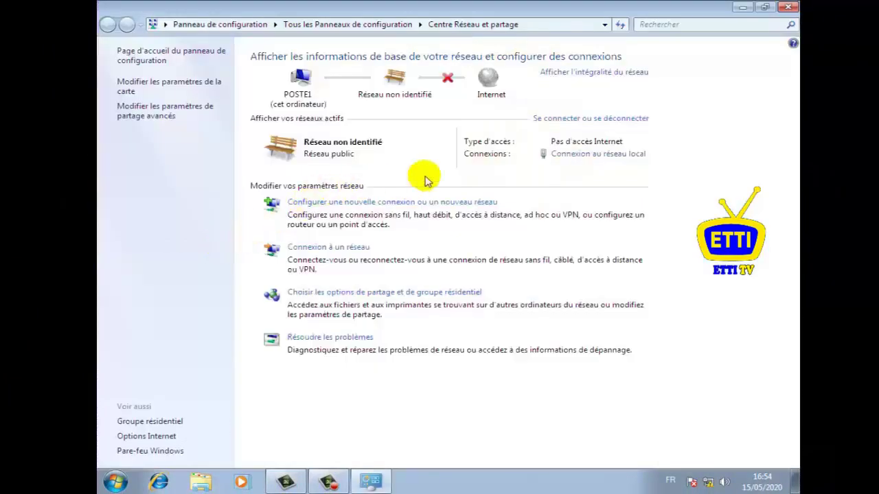
left_click(154, 88)
right_click(190, 87)
left_click(232, 208)
double_click(244, 203)
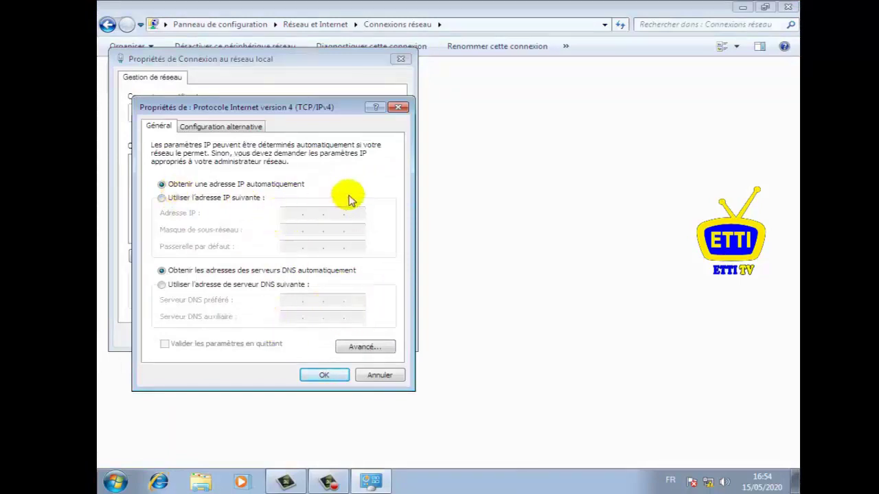
left_click(341, 372)
left_click(375, 334)
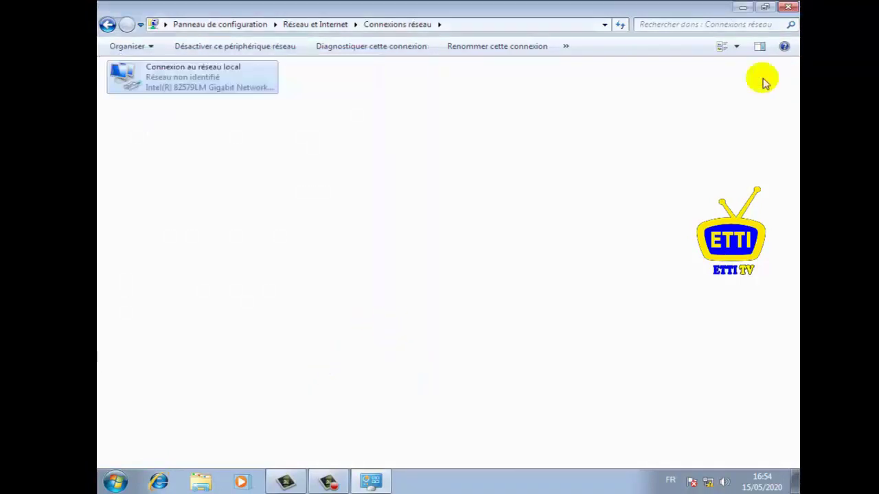
left_click(788, 7)
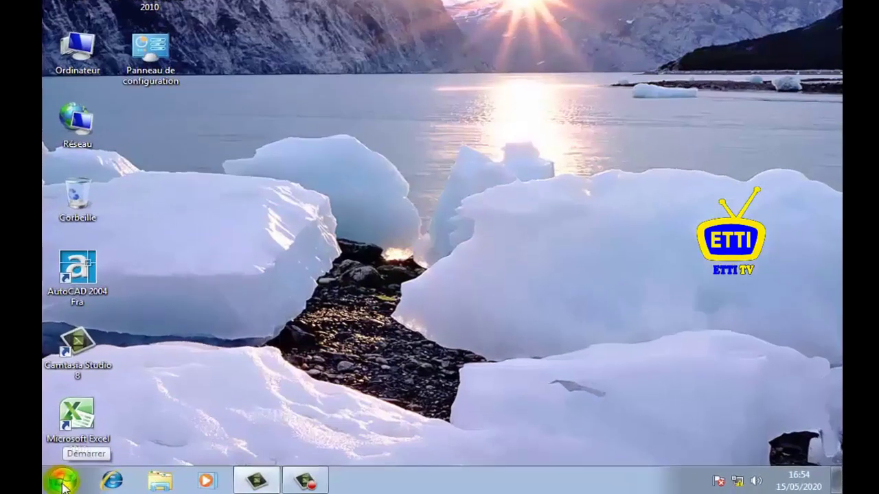
Open a command prompt on the client and run ipconfig to check the IP configuration it received.
left_click(113, 484)
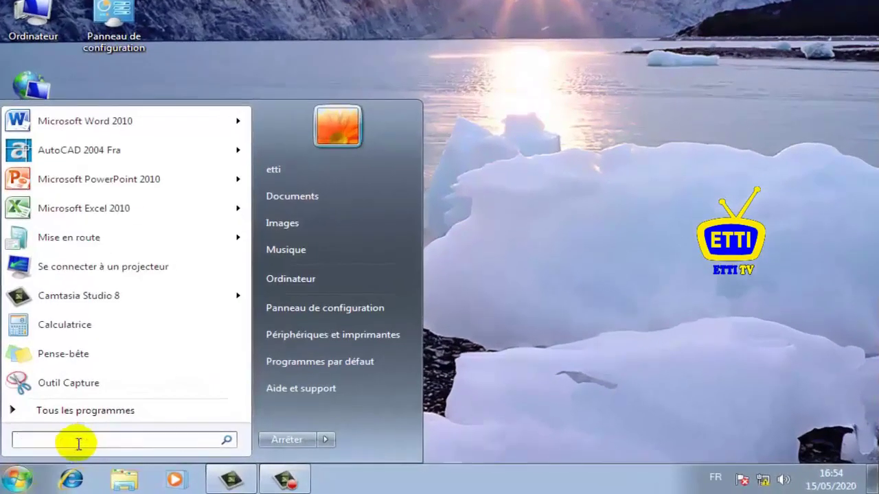
type("cmd")
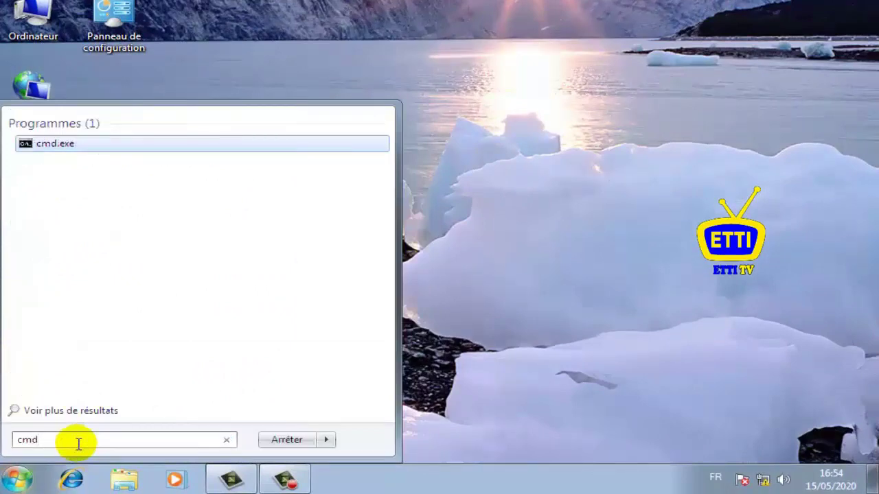
key("Return")
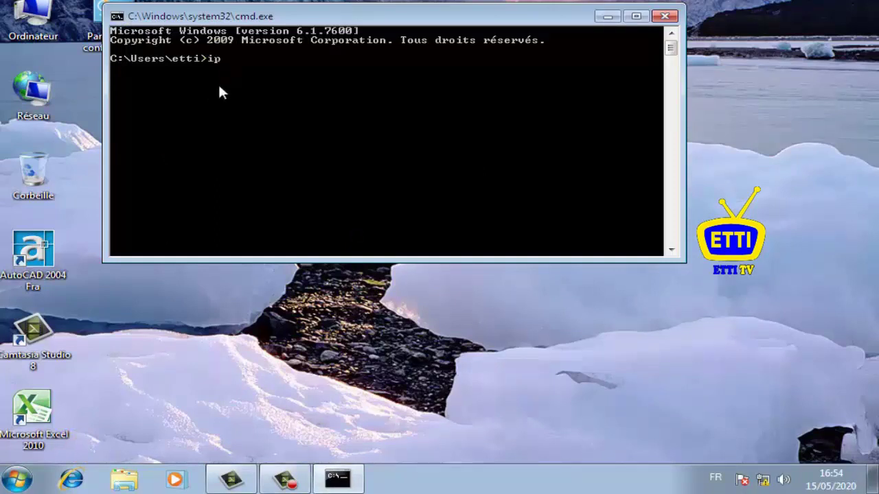
type("ipconfig")
key("Return")
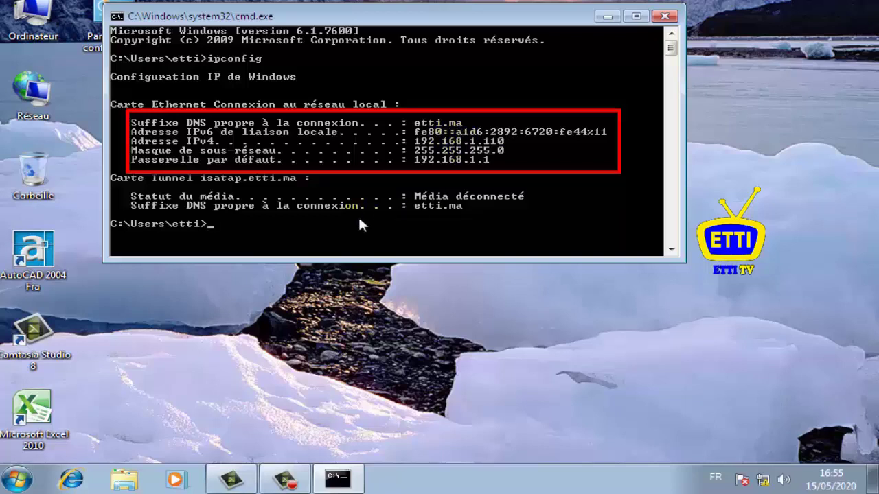
Run ipconfig/all to examine the client's lease times, gateway and DHCP server, and close the command prompt.
key("Up")
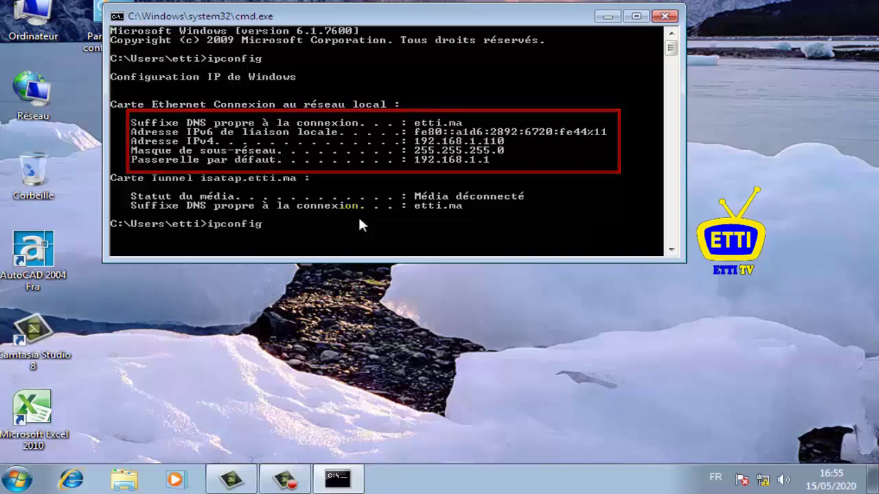
type("/")
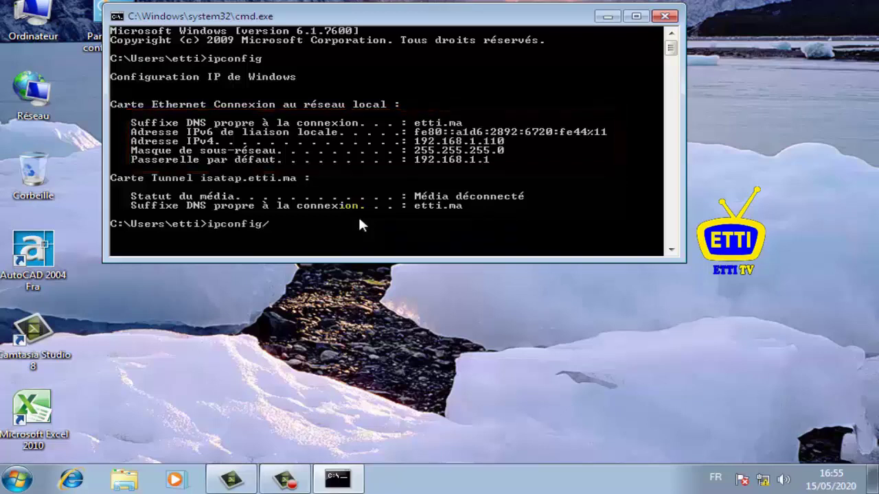
type("all")
key("Return")
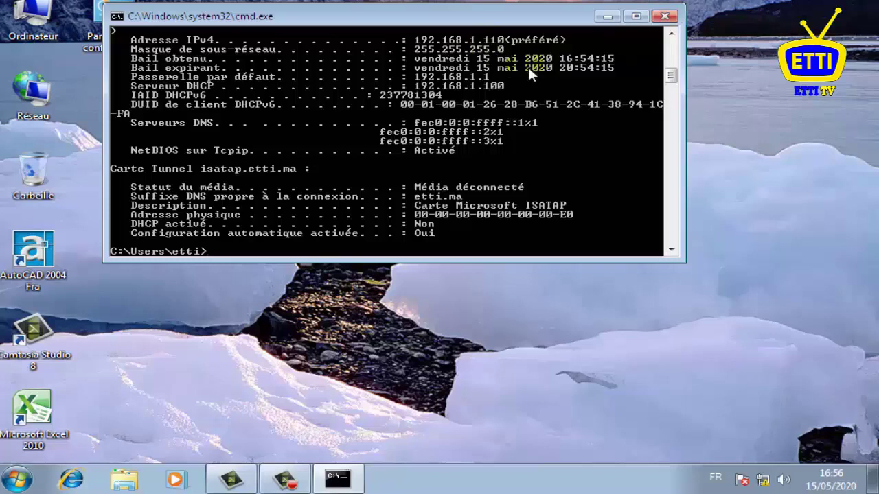
left_click(665, 16)
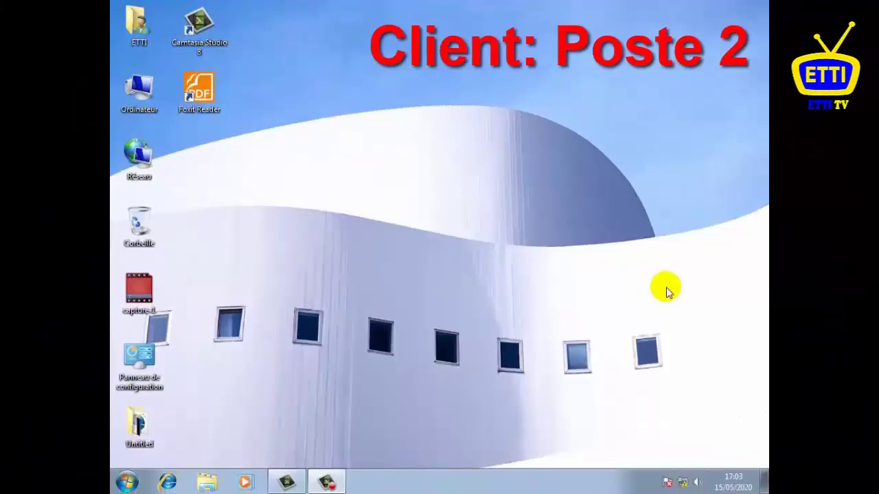
On client Poste 2, open the TCP/IPv4 properties of the local area connection from the network adapter settings.
right_click(144, 163)
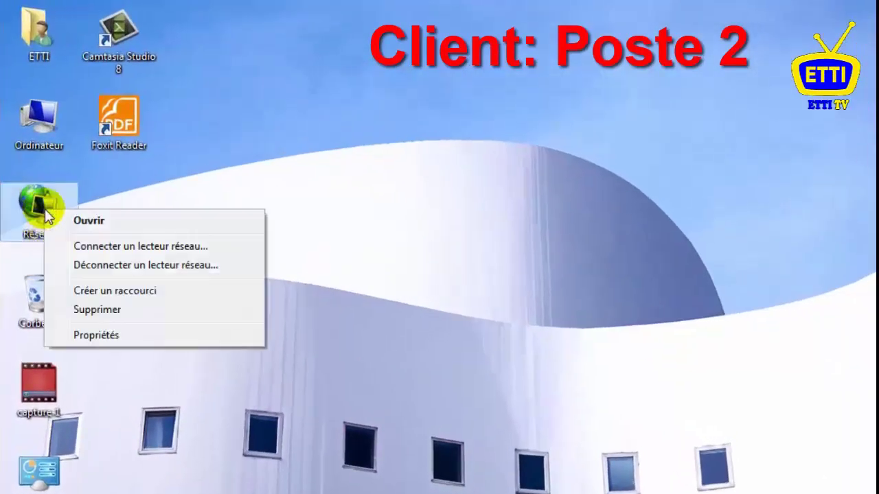
left_click(112, 335)
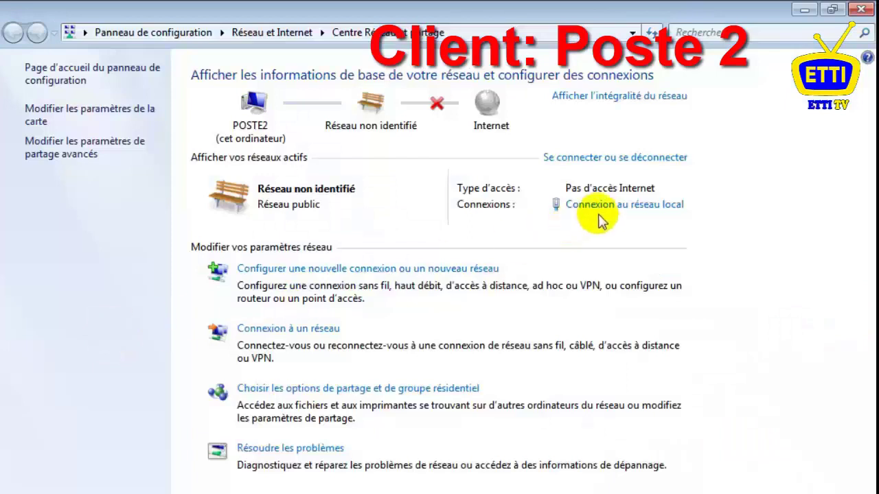
left_click(45, 123)
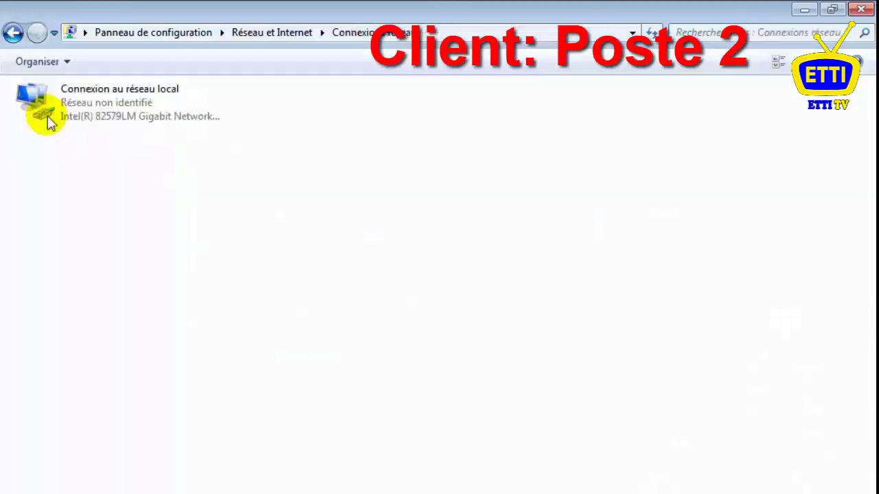
right_click(96, 104)
left_click(150, 266)
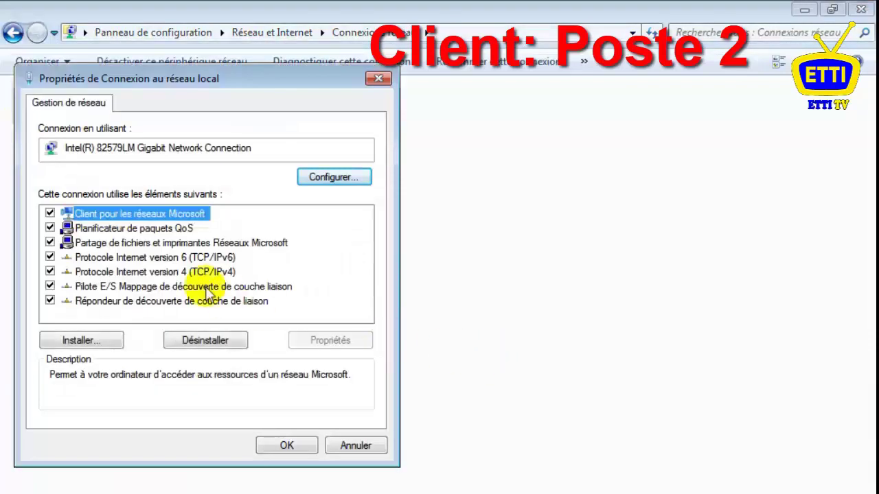
double_click(186, 271)
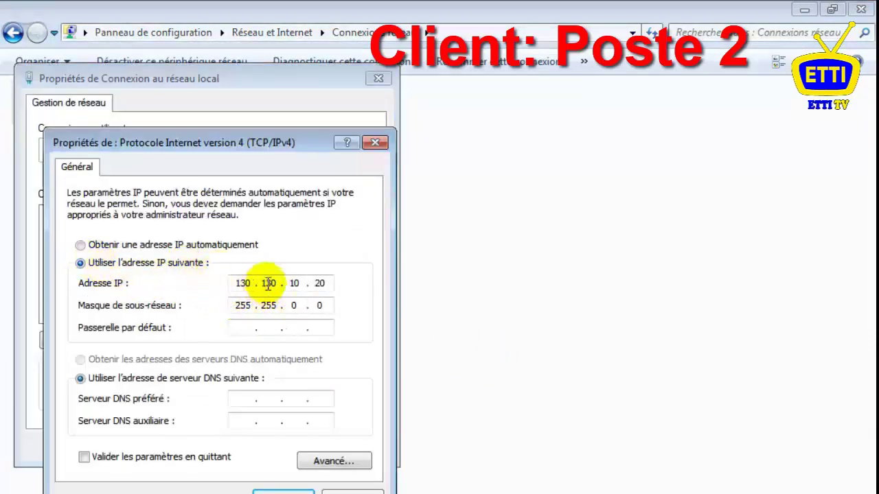
Set TCP/IPv4 to obtain the IP address and DNS server addresses automatically, apply the settings and close the network connections window.
left_click(82, 246)
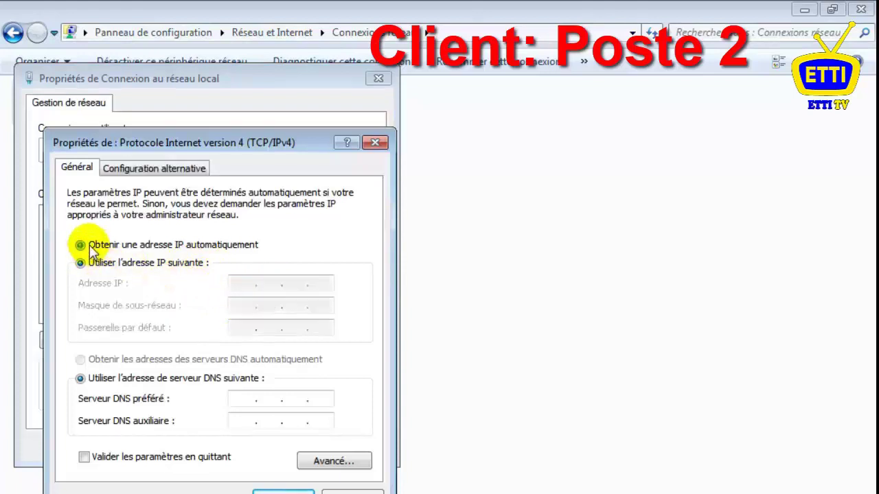
left_click(88, 360)
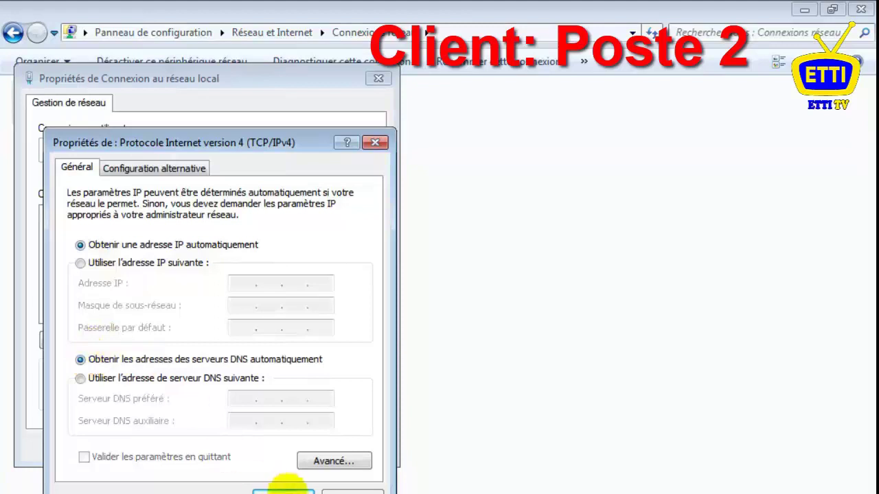
left_click(283, 490)
left_click(287, 448)
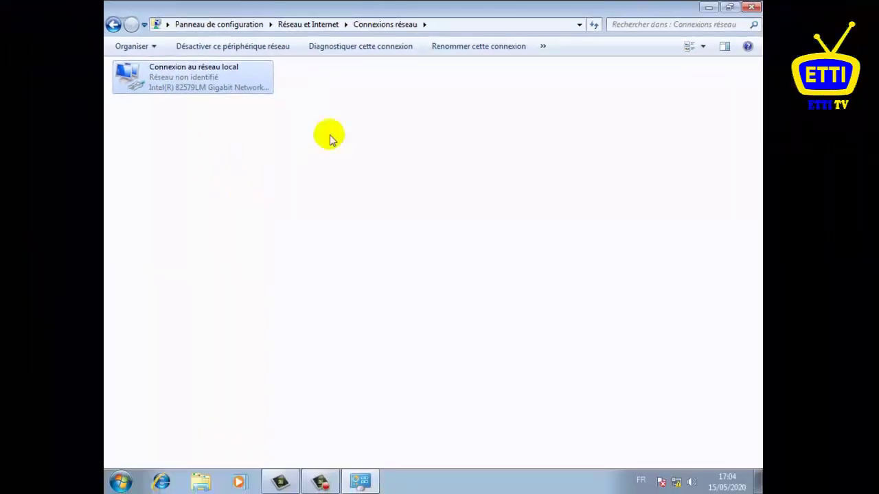
left_click(752, 8)
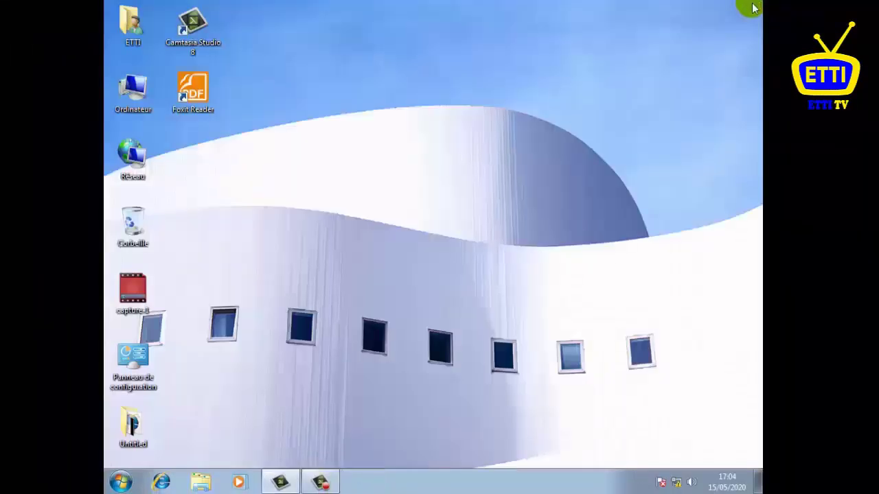
Open a command prompt on Poste 2 and run ipconfig/all to check its full IP configuration.
left_click(124, 485)
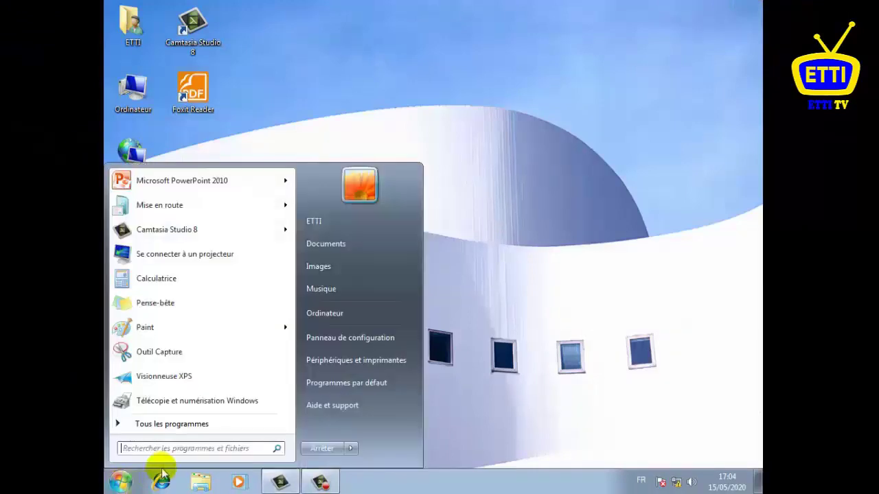
left_click(172, 449)
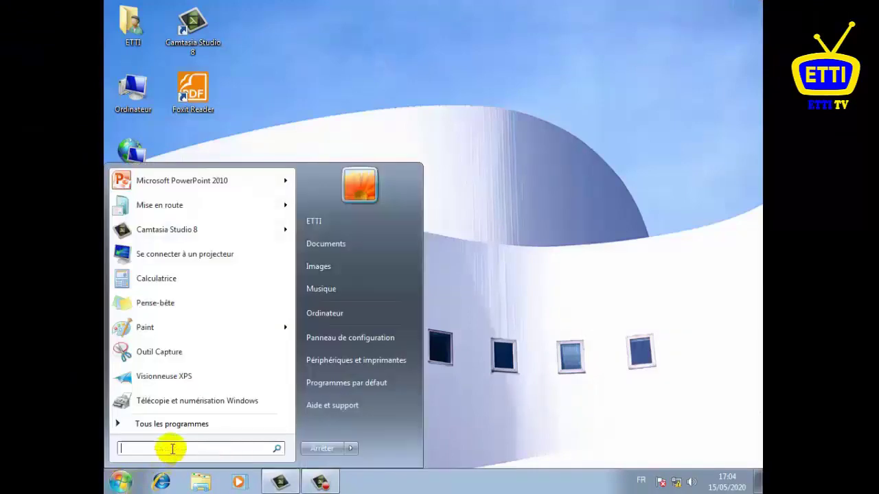
type("cmd")
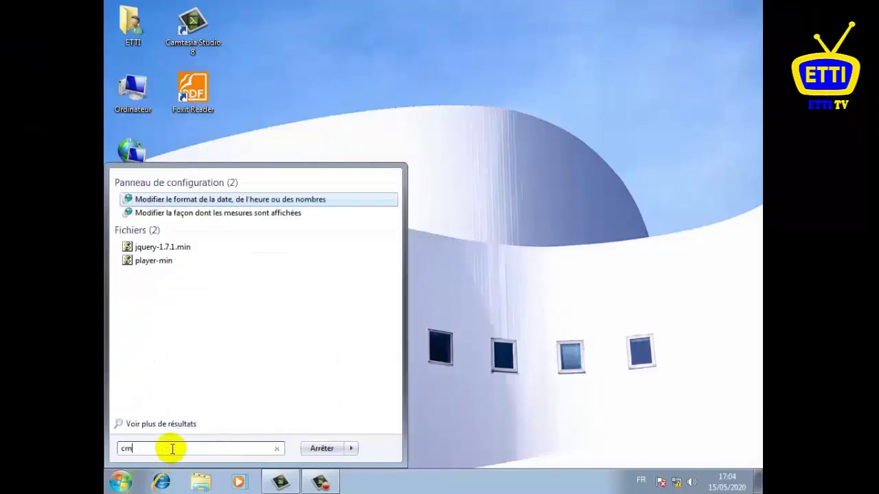
key("Return")
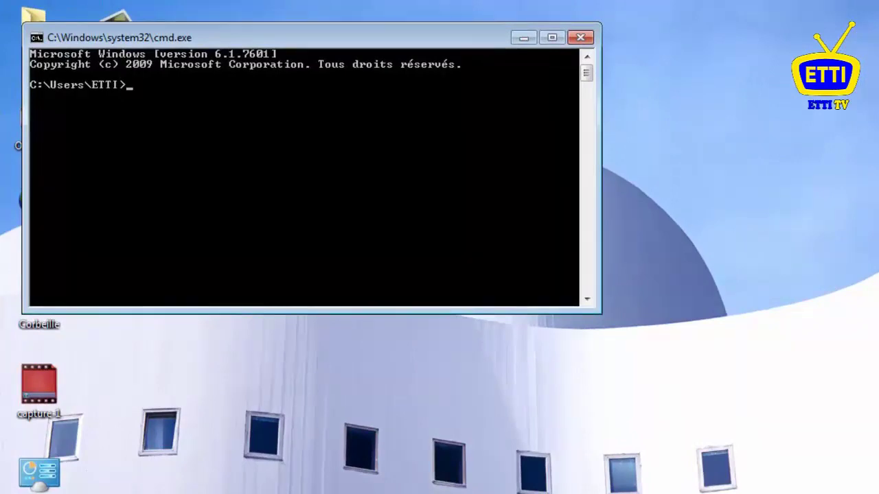
type("ipco")
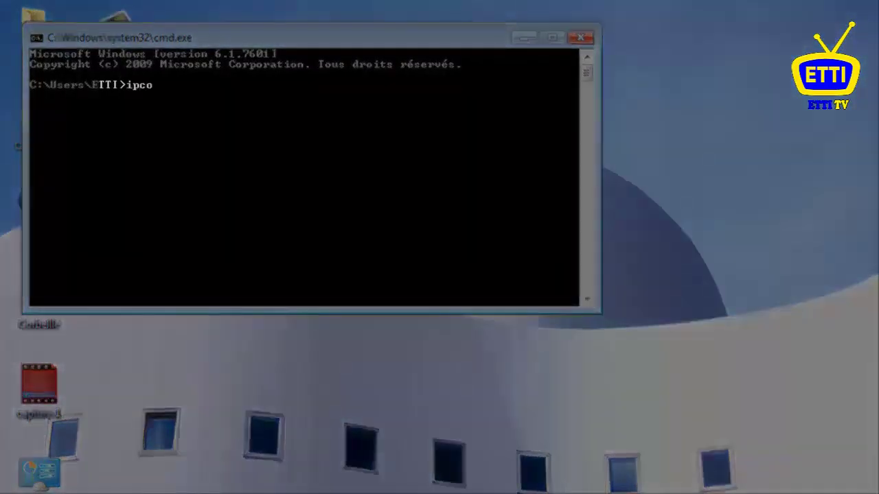
type("nfig/all")
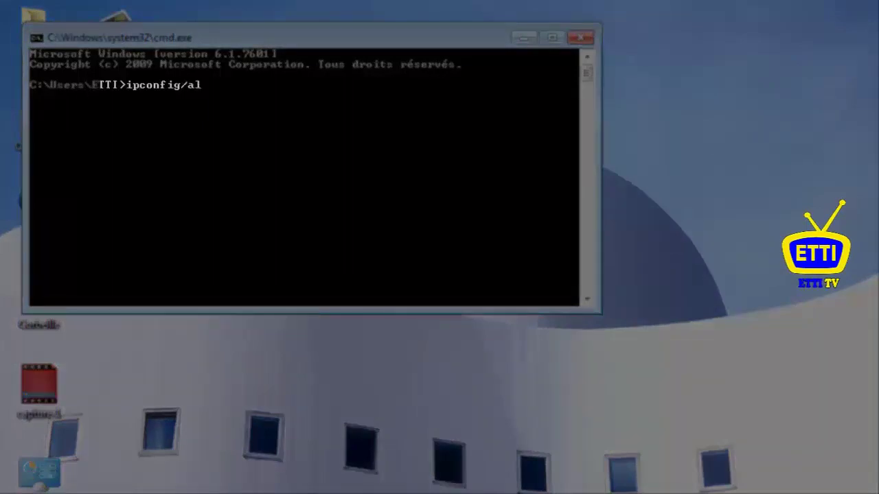
key("Return")
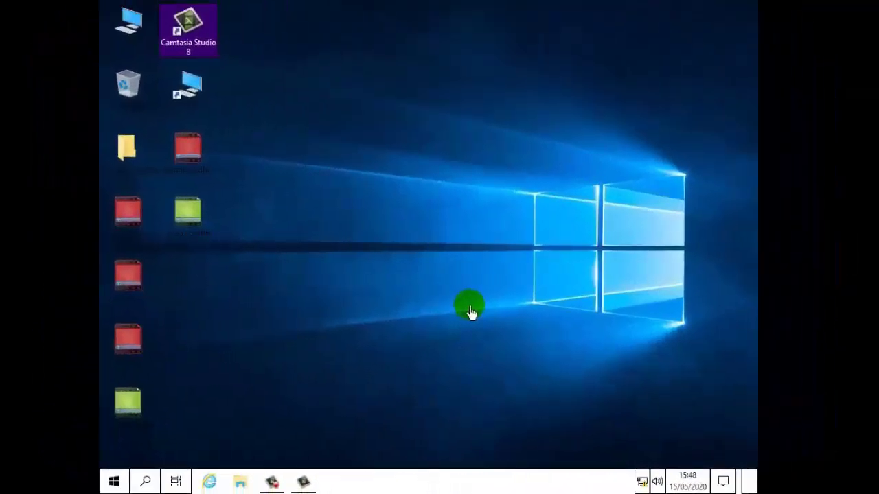
On the server, open the DHCP console and view the address leases of the 192.168.1.0 IPv4 scope on server ecole.
left_click(114, 482)
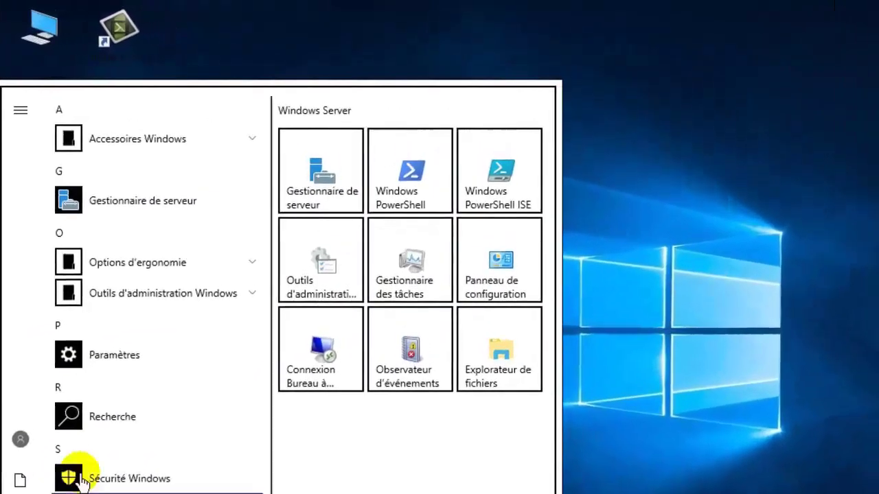
left_click(153, 302)
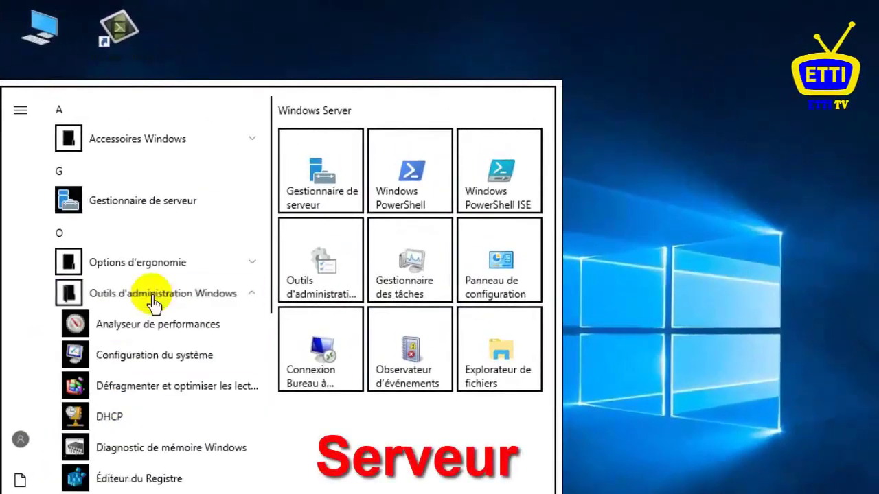
left_click(114, 422)
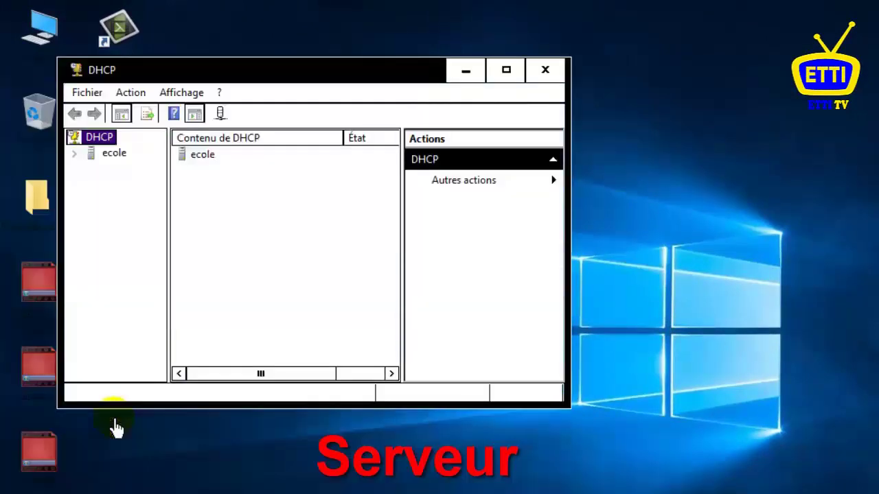
left_click(131, 303)
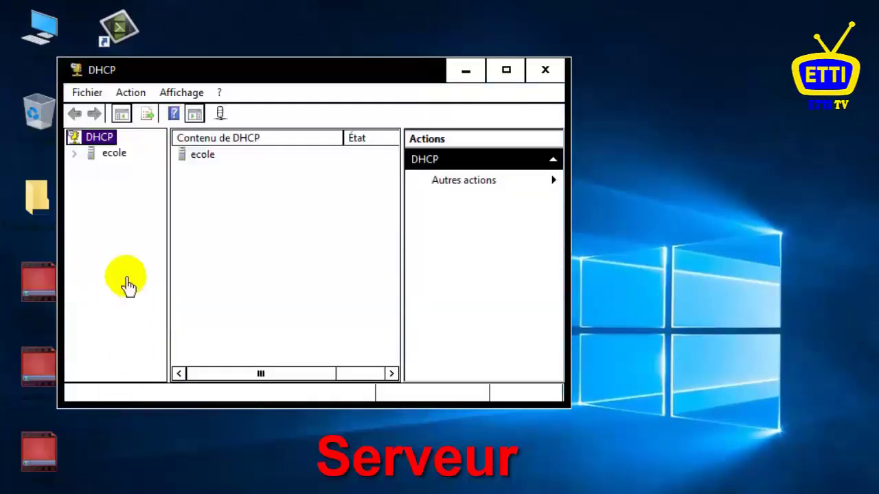
left_click(115, 155)
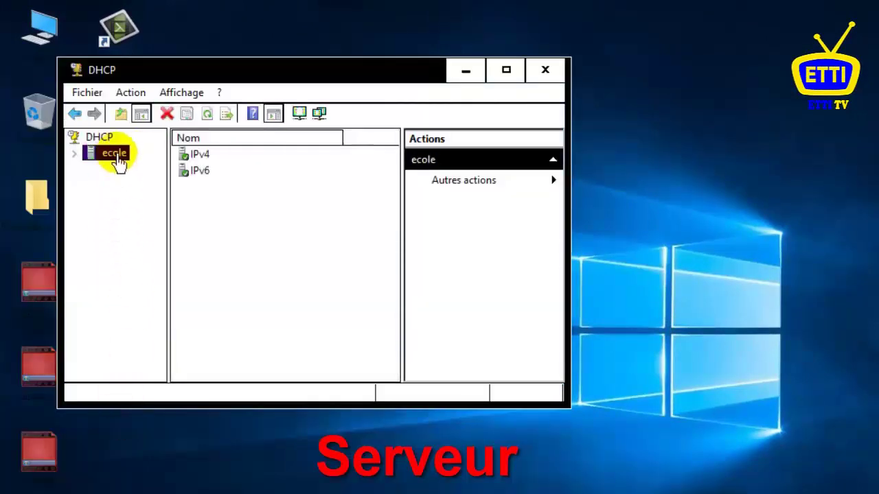
double_click(195, 155)
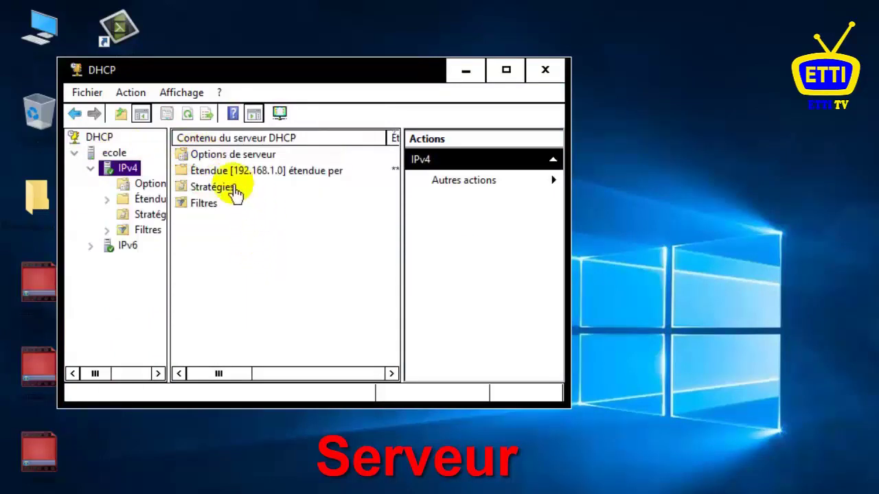
double_click(310, 180)
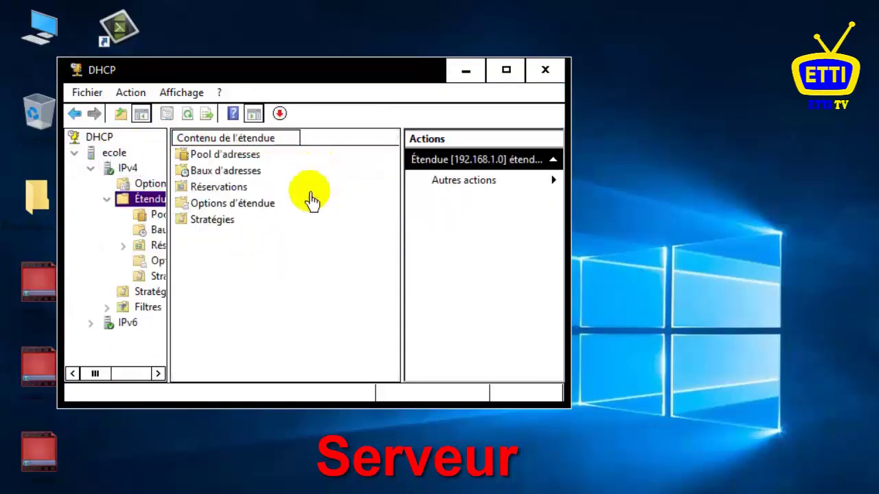
double_click(233, 176)
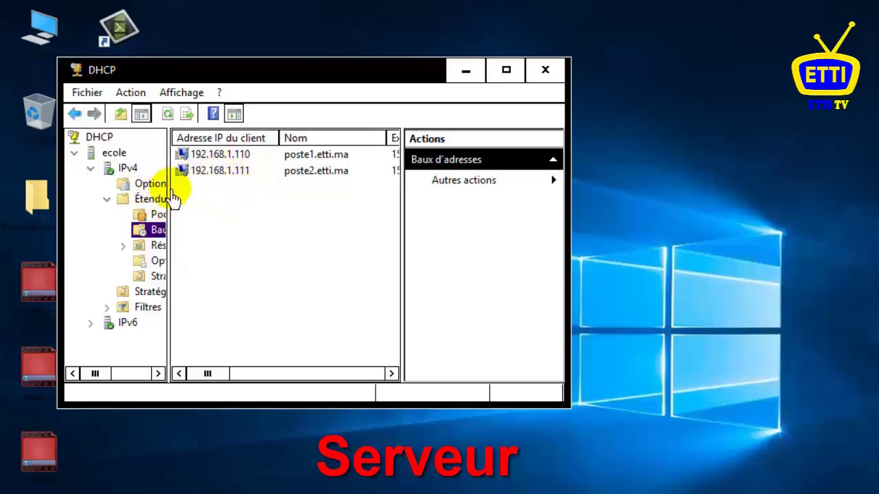
Start a new reservation in the scope named "serveur web" with IP address 192.168.1.113, and close the form without adding it.
left_click_drag(170, 194, 227, 217)
left_click(198, 247)
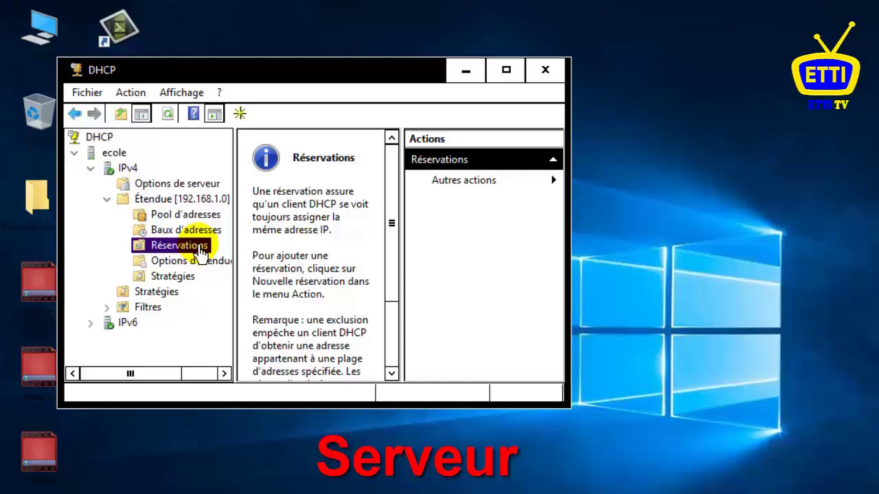
right_click(202, 253)
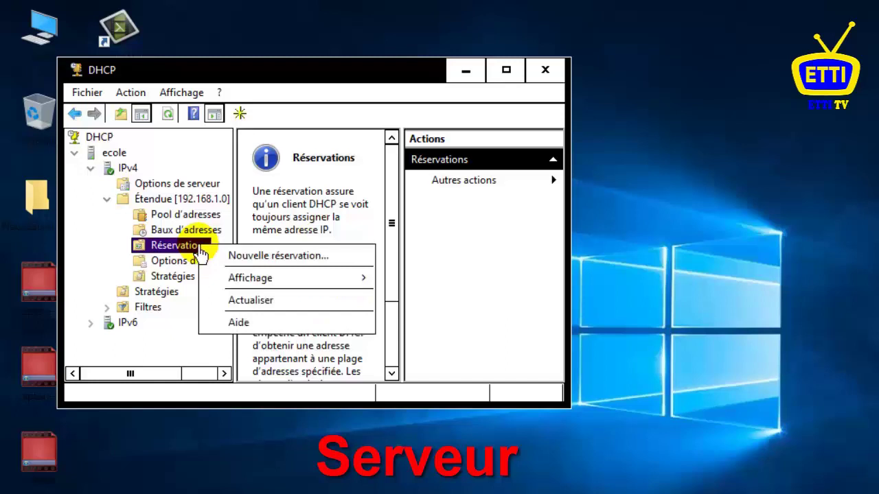
left_click(321, 261)
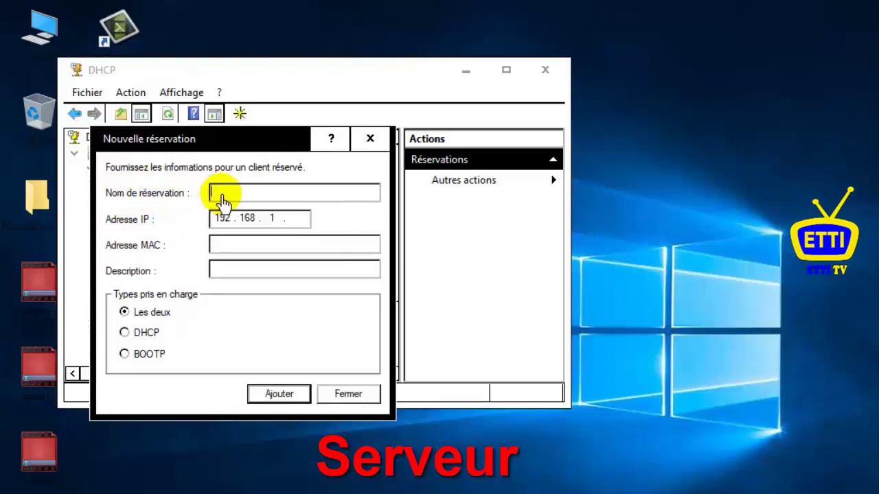
type("serveur web")
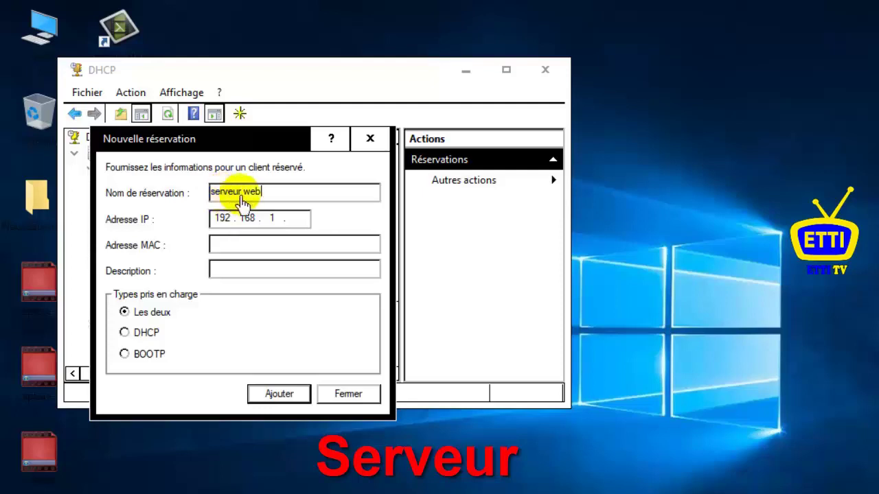
left_click(304, 218)
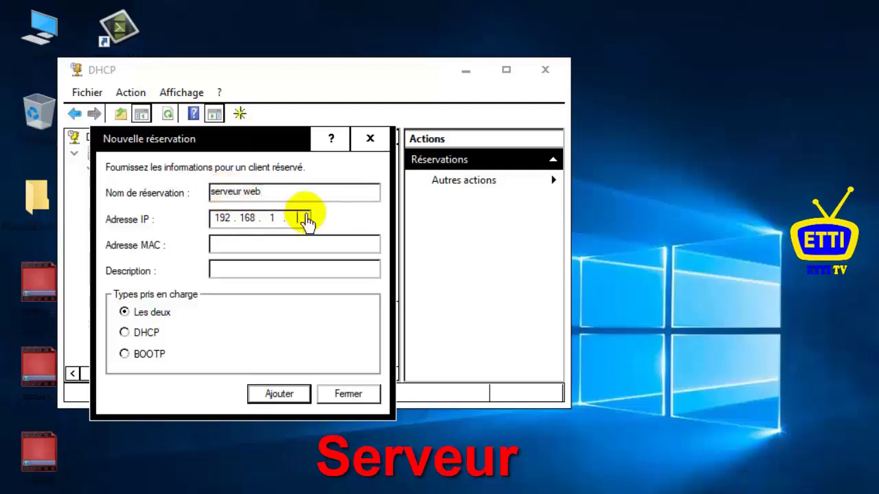
type("113")
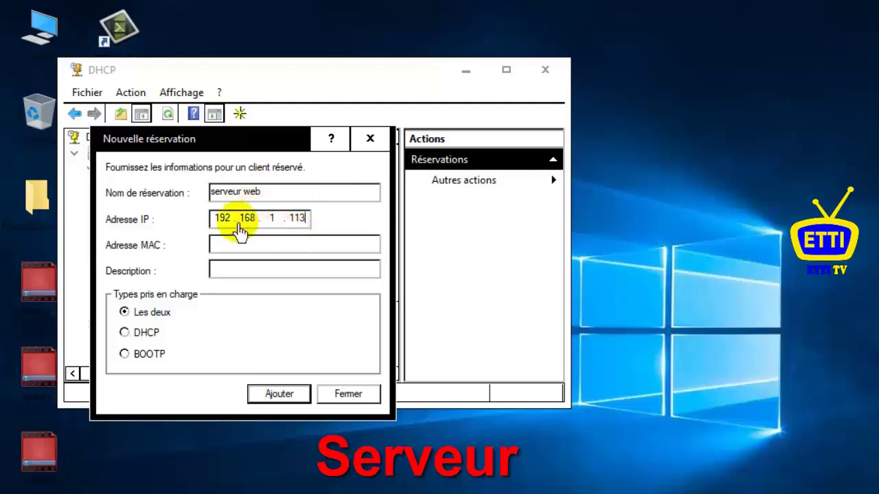
left_click(215, 248)
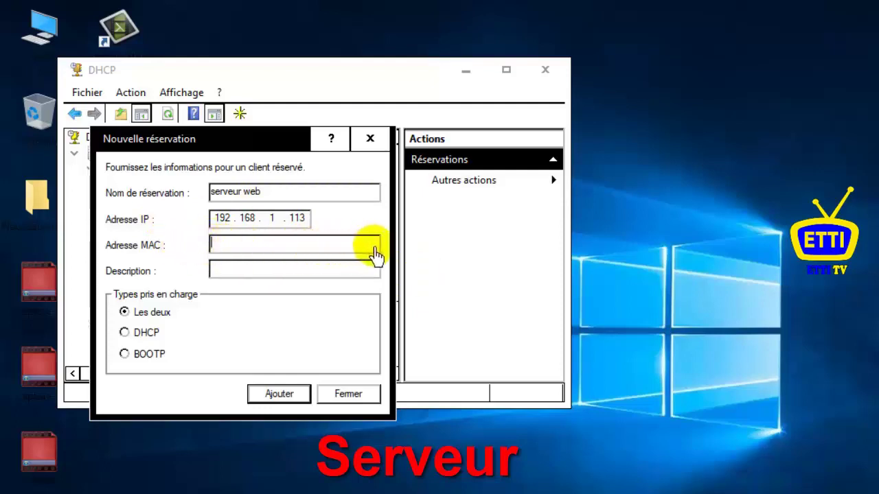
double_click(299, 218)
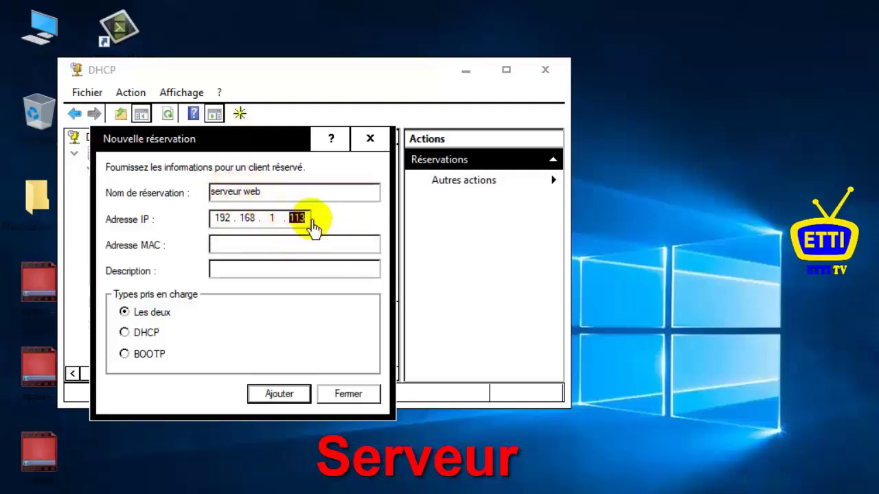
left_click(298, 246)
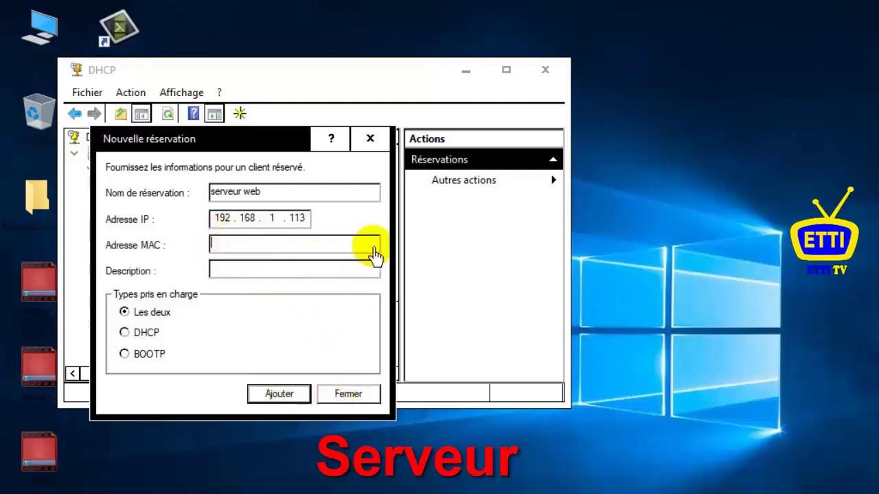
left_click(350, 396)
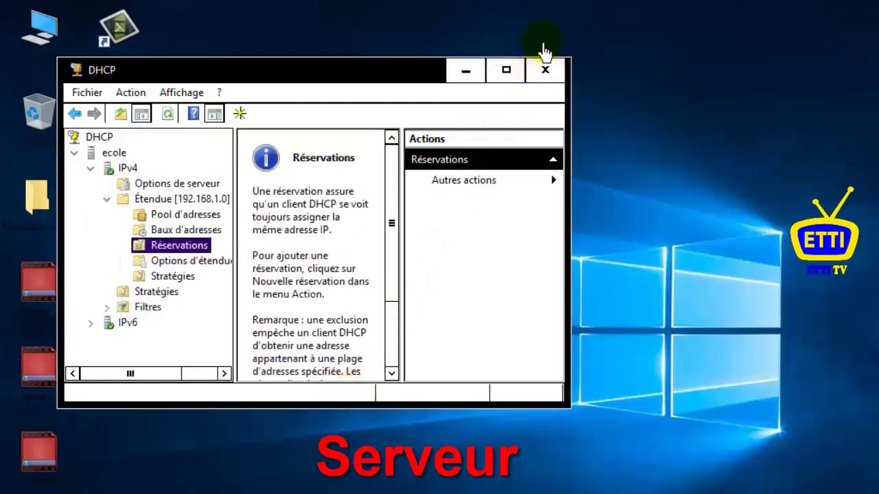